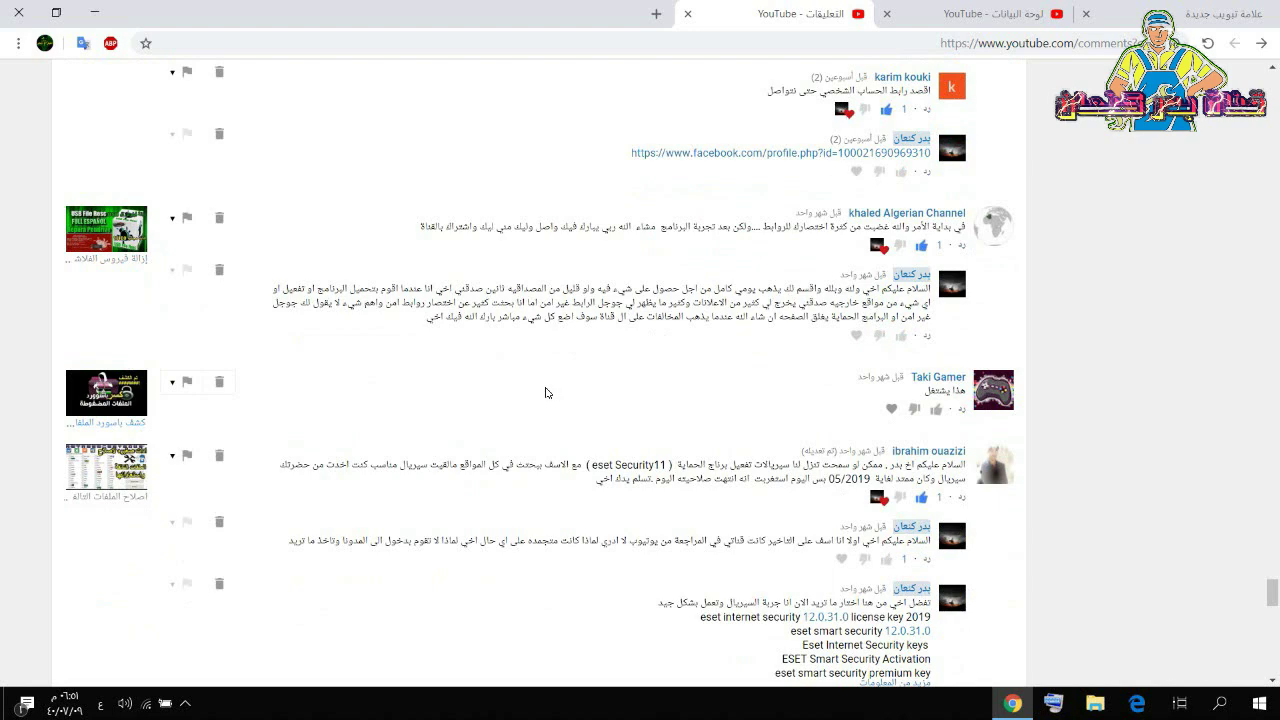
Step: Look through the viewer comments and the channel dashboard on YouTube, and close the browser
scroll(545, 393, down, 3)
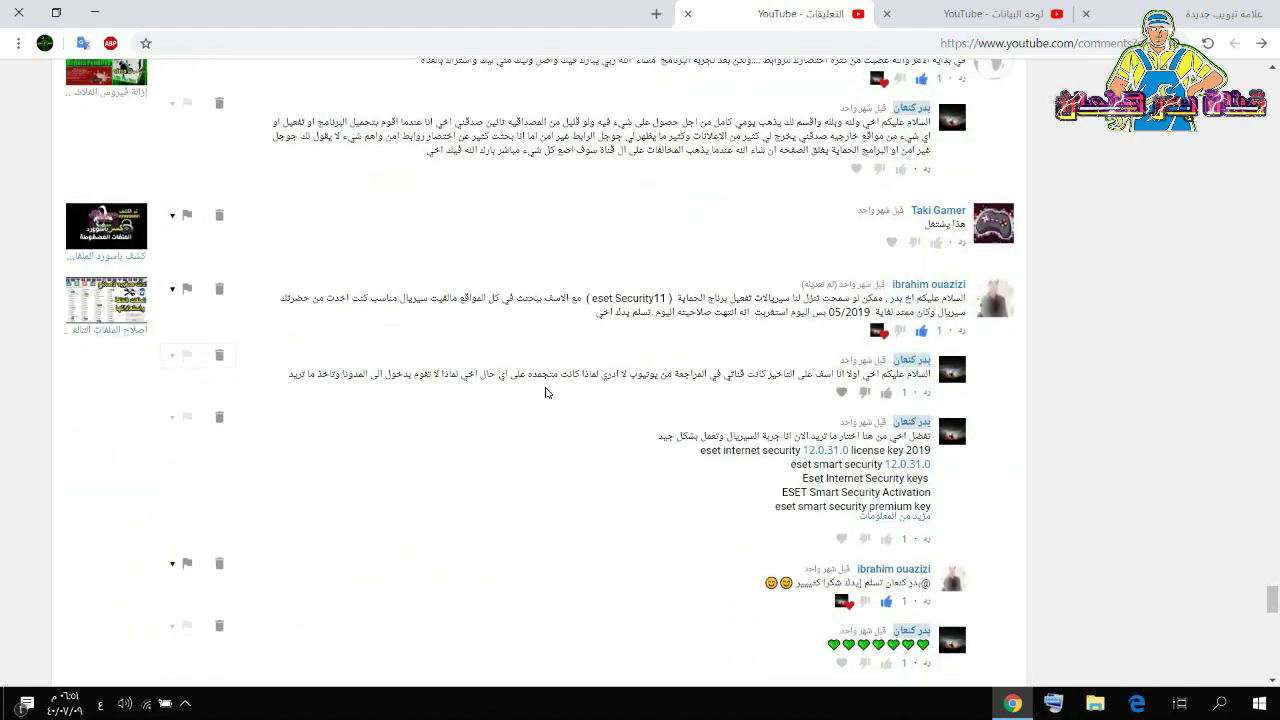
scroll(545, 393, down, 4)
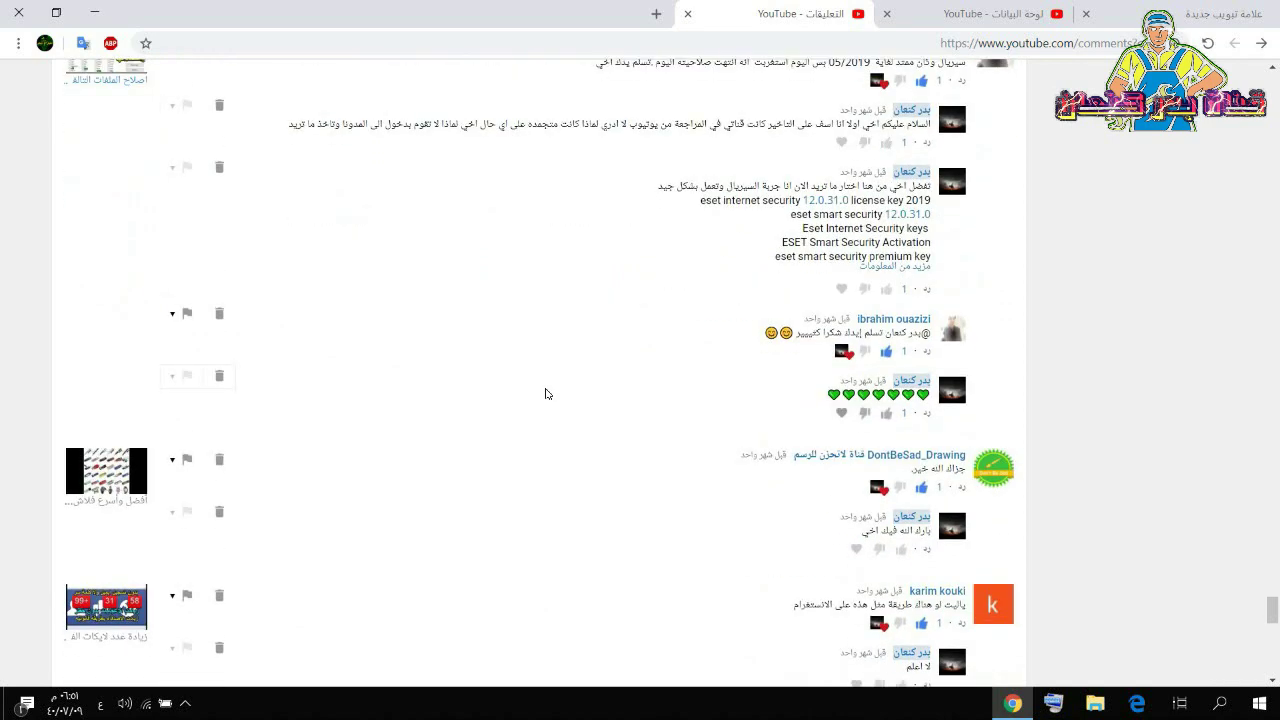
scroll(545, 393, down, 4)
scroll(545, 395, down, 4)
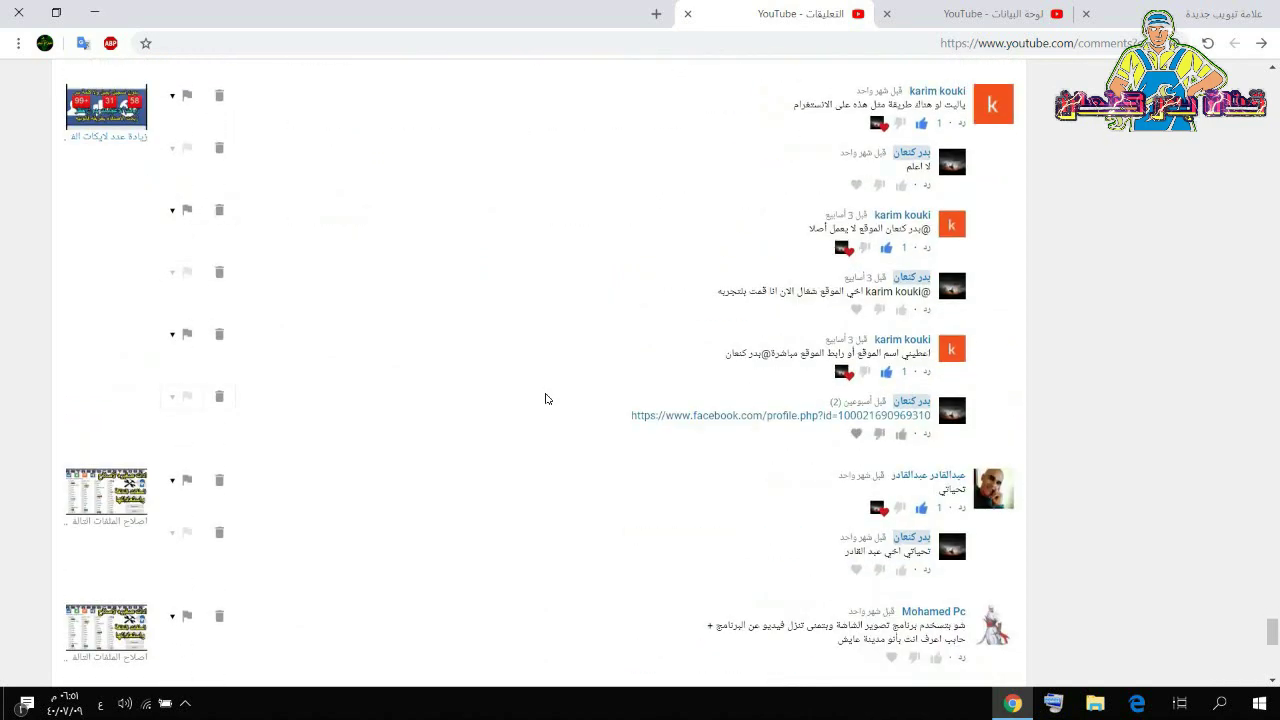
scroll(540, 403, down, 3)
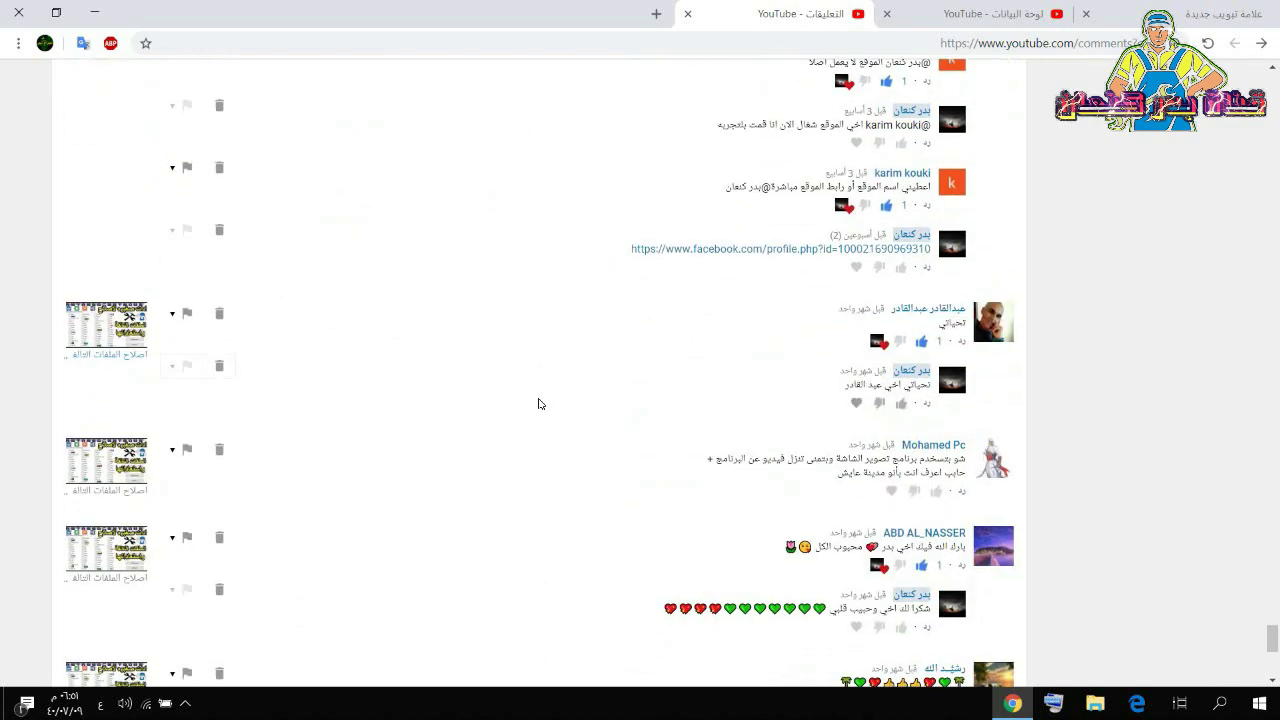
scroll(538, 403, down, 7)
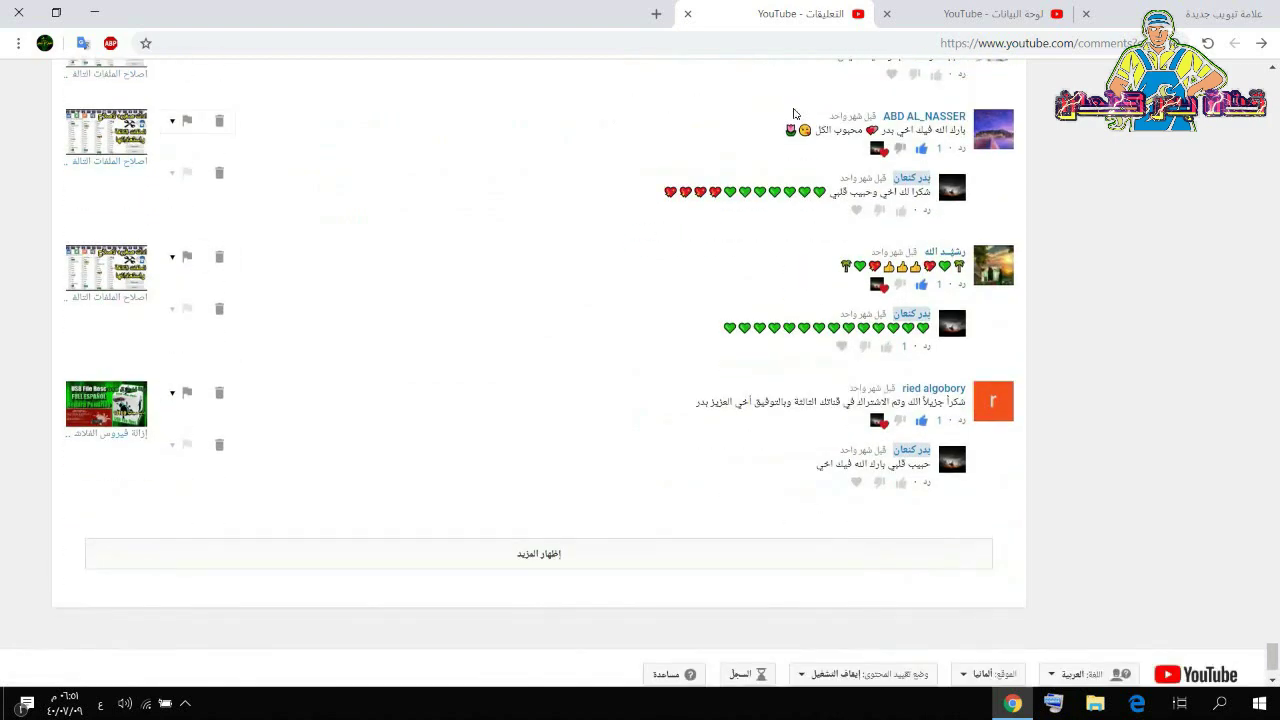
click(1000, 13)
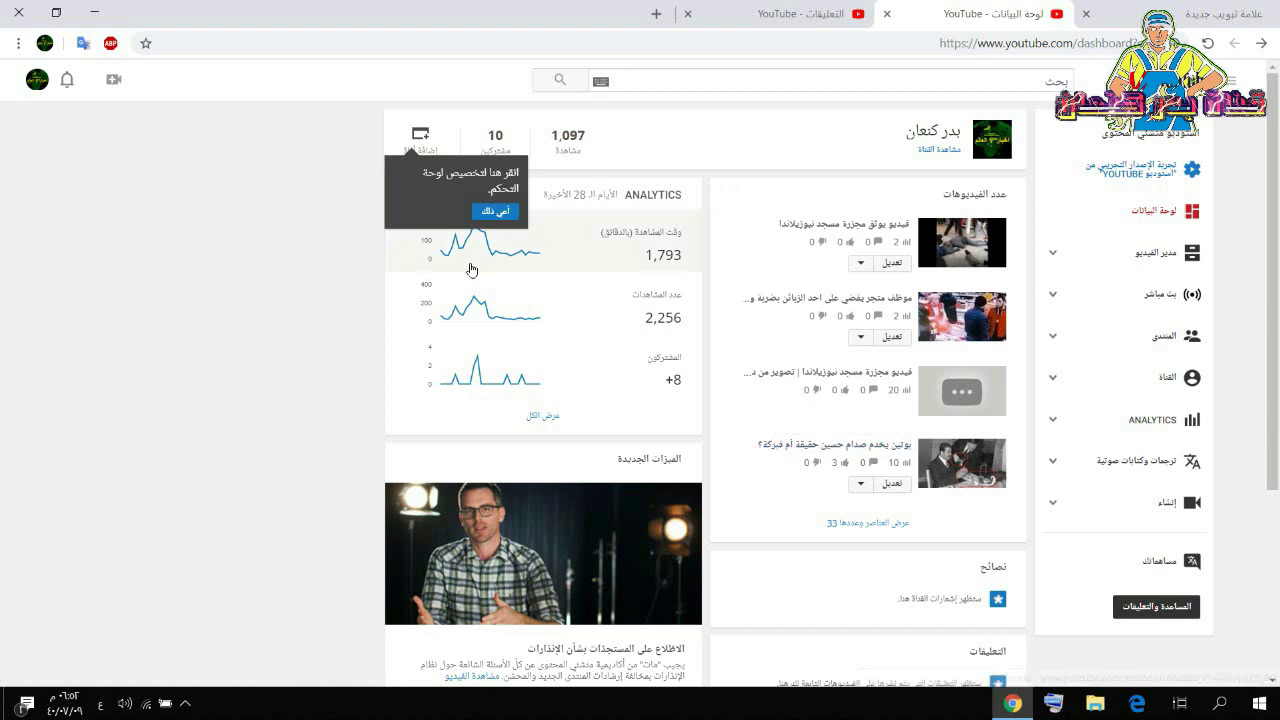
click(18, 14)
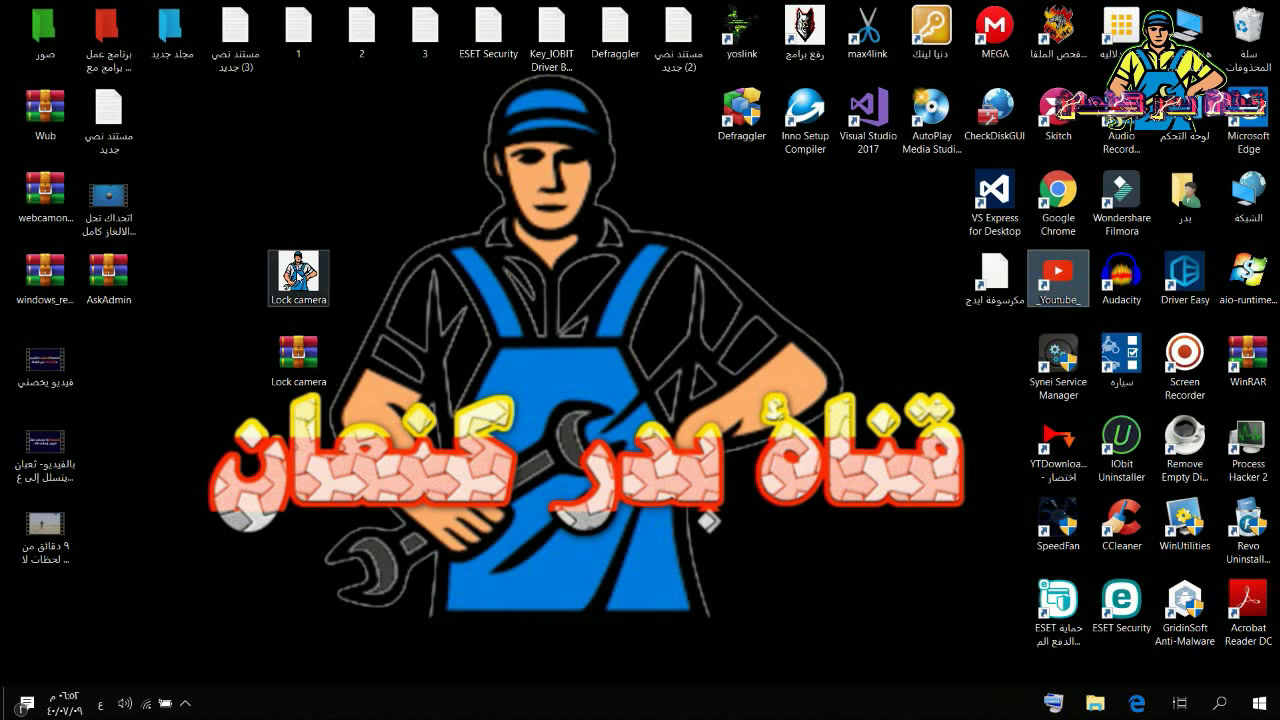
right_click(298, 358)
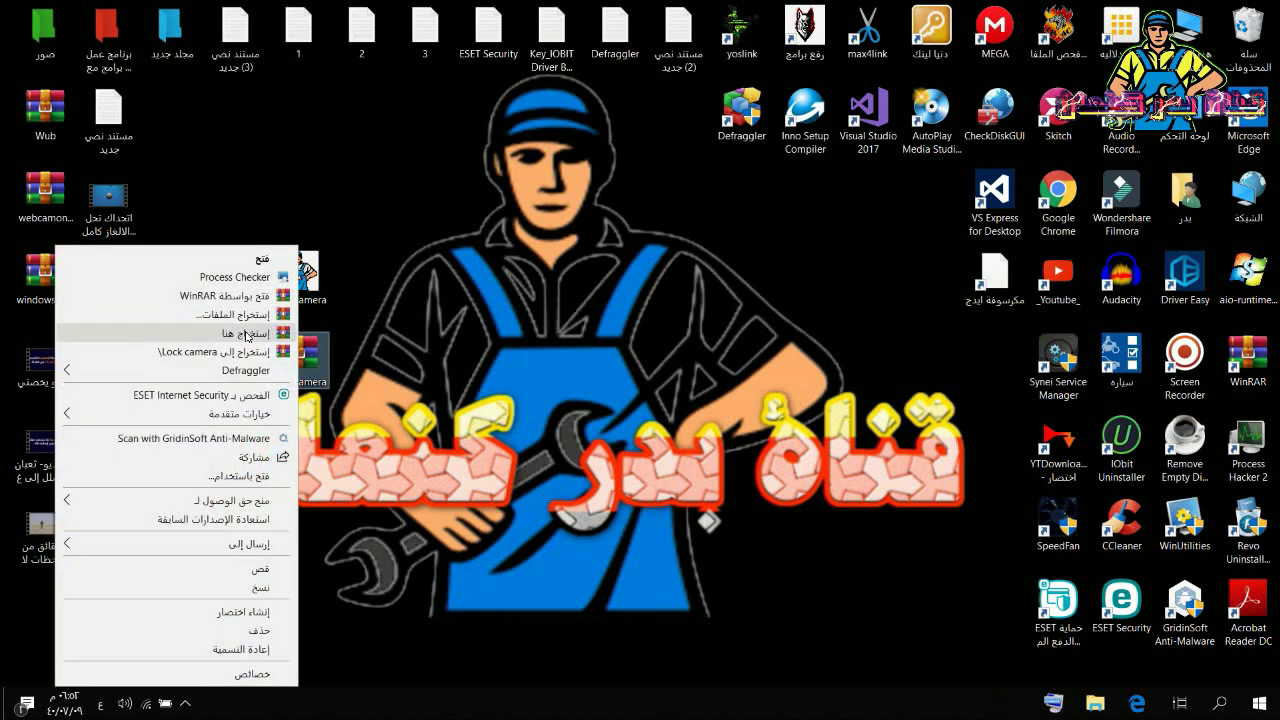
click(256, 334)
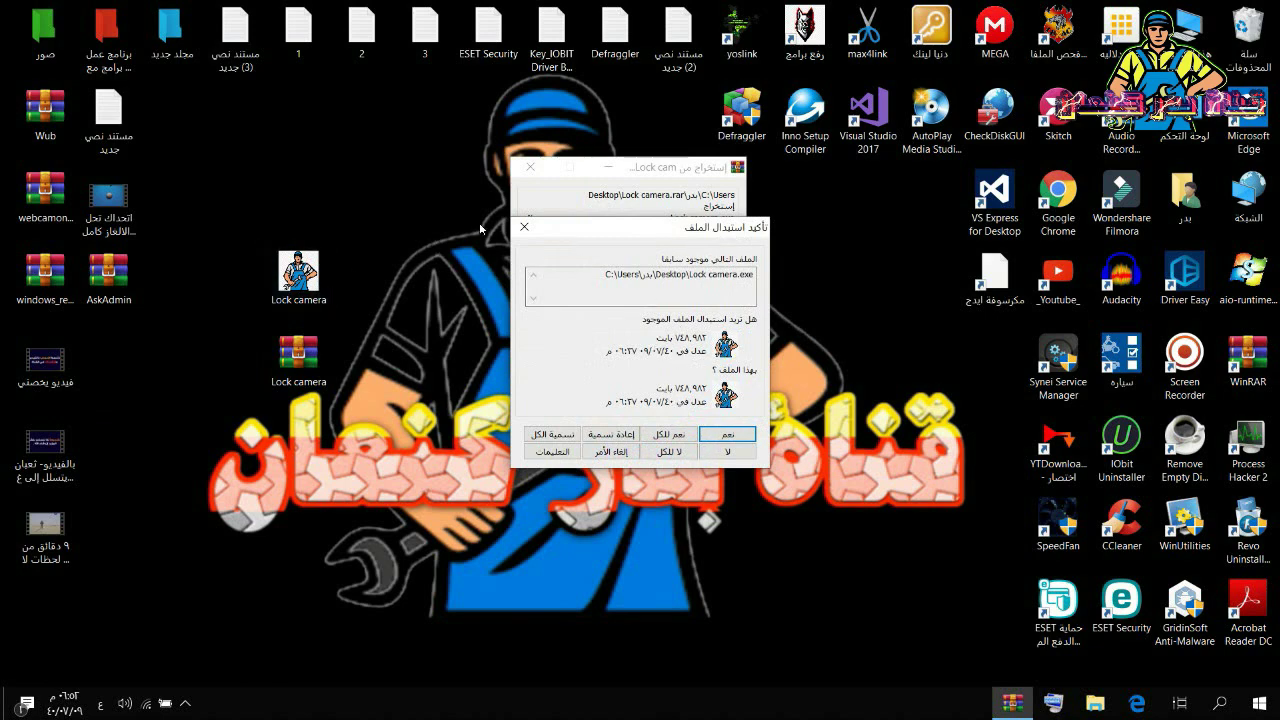
click(523, 228)
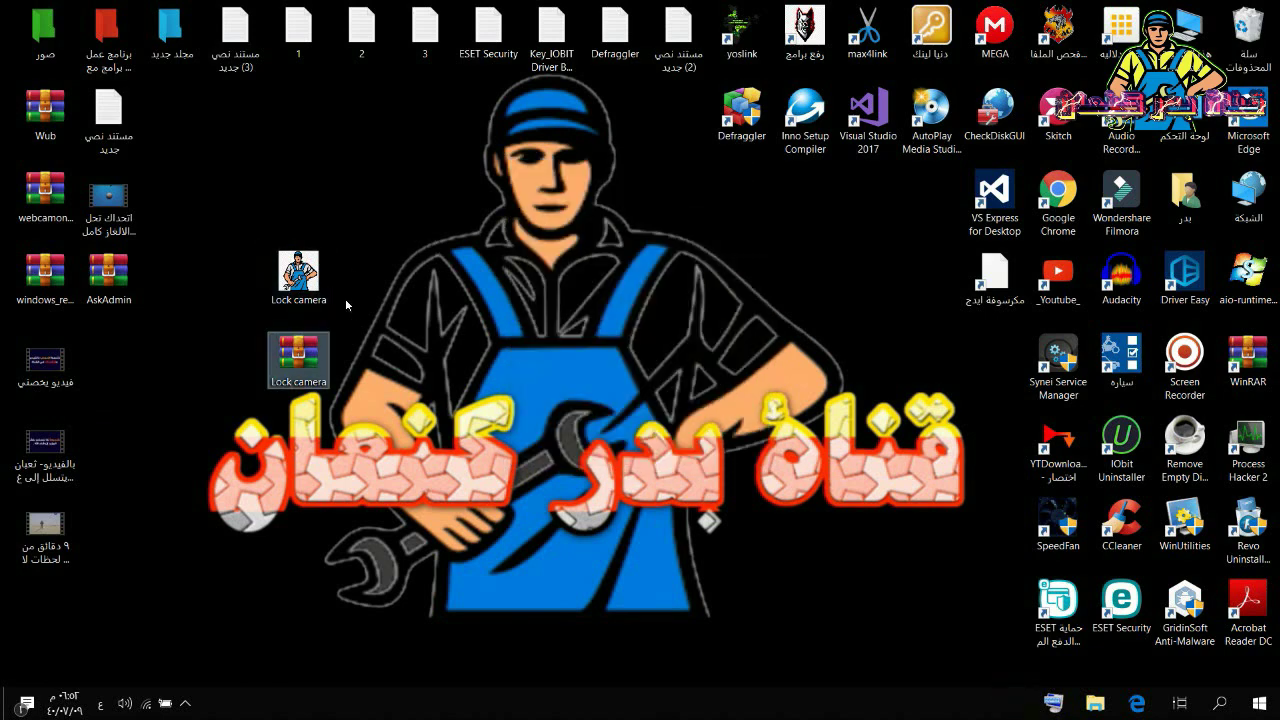
Step: Move the Lock camera installer toward the middle of the desktop, launch it, and accept its license agreement and information page
drag(298, 275, 500, 352)
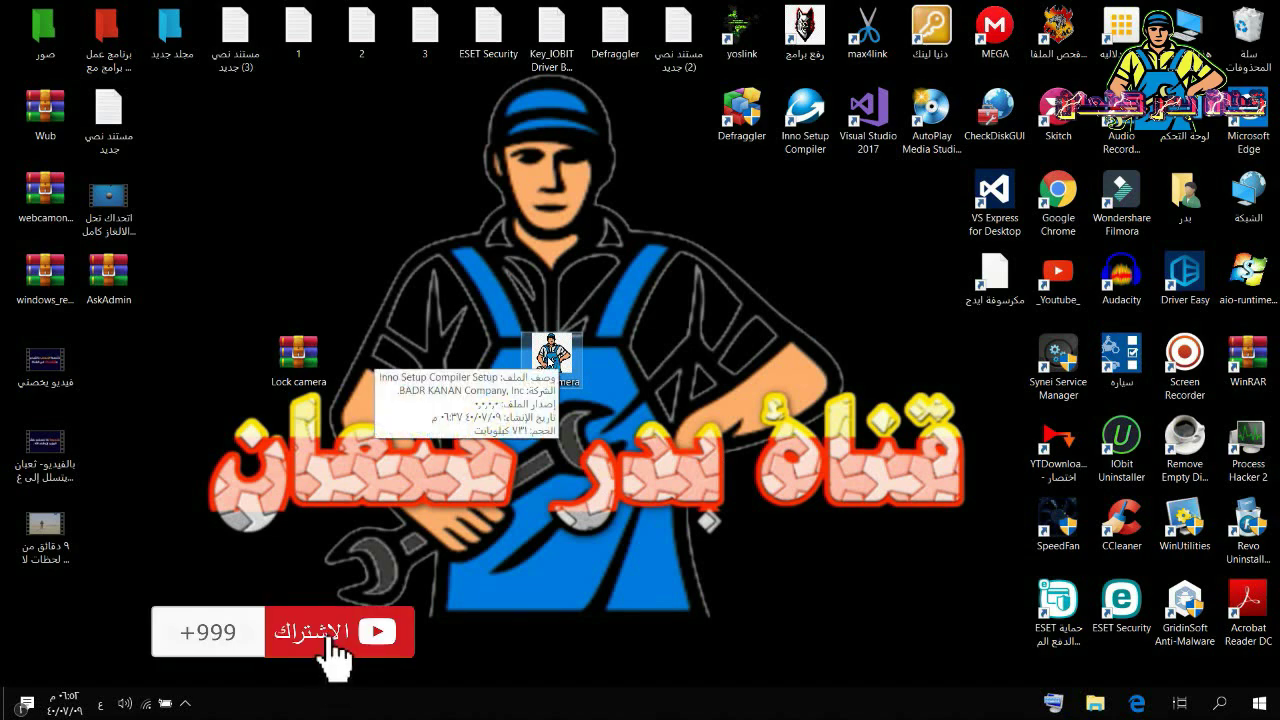
double_click(550, 358)
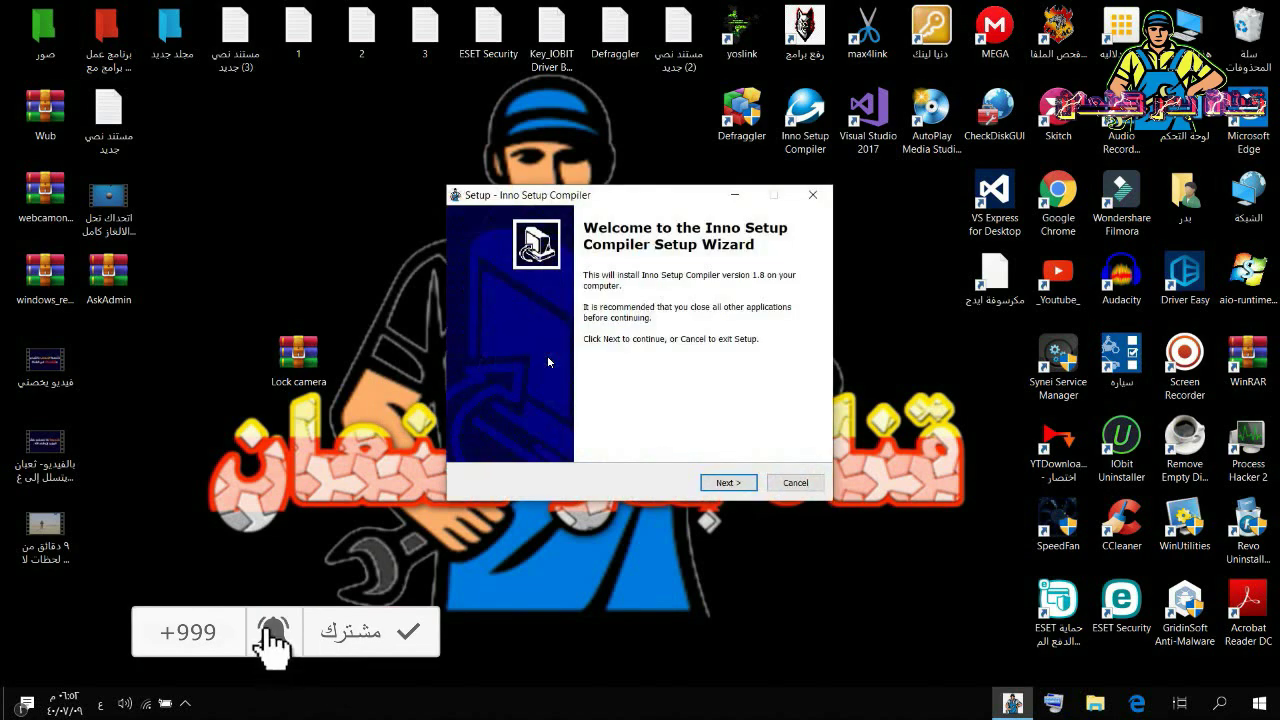
click(725, 483)
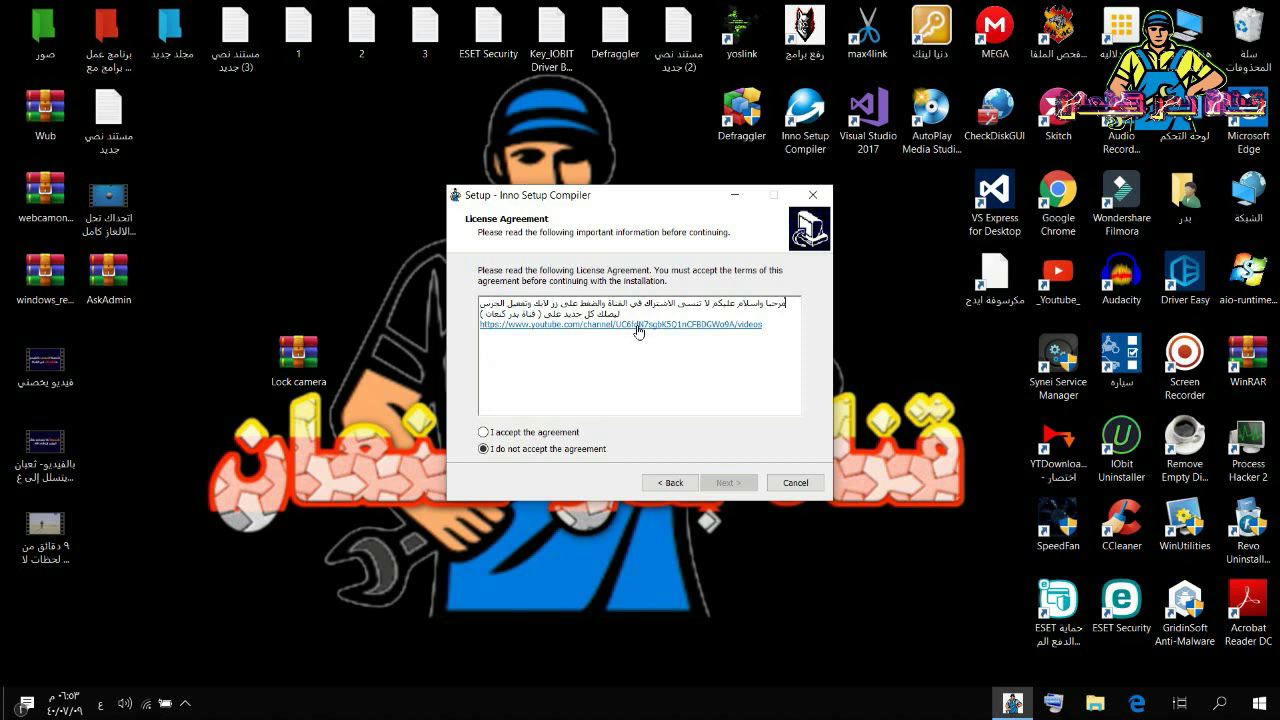
click(485, 434)
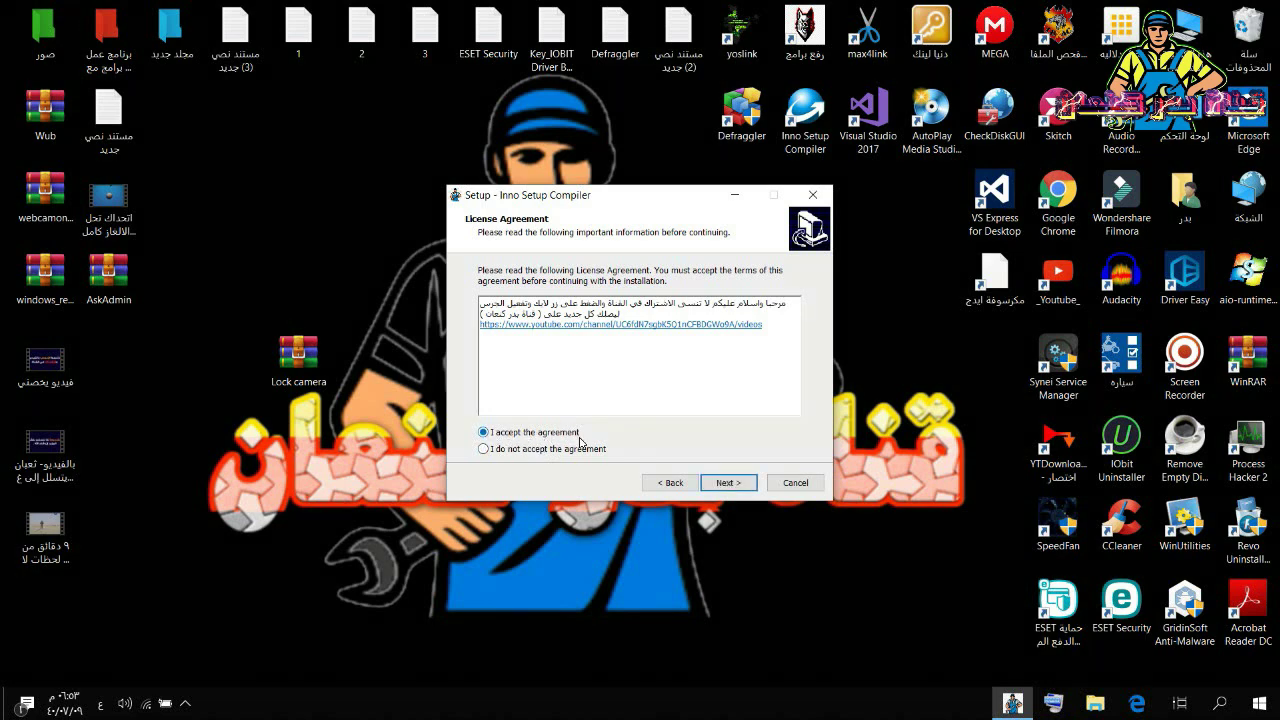
click(734, 488)
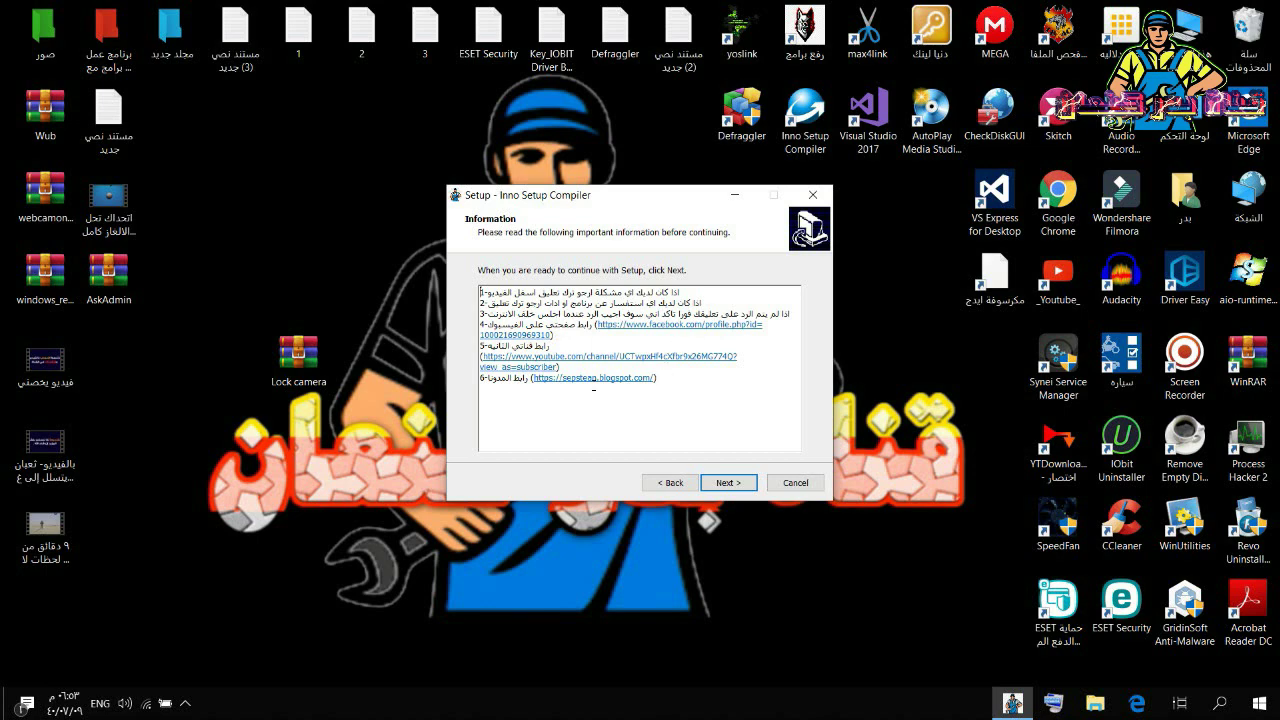
click(728, 484)
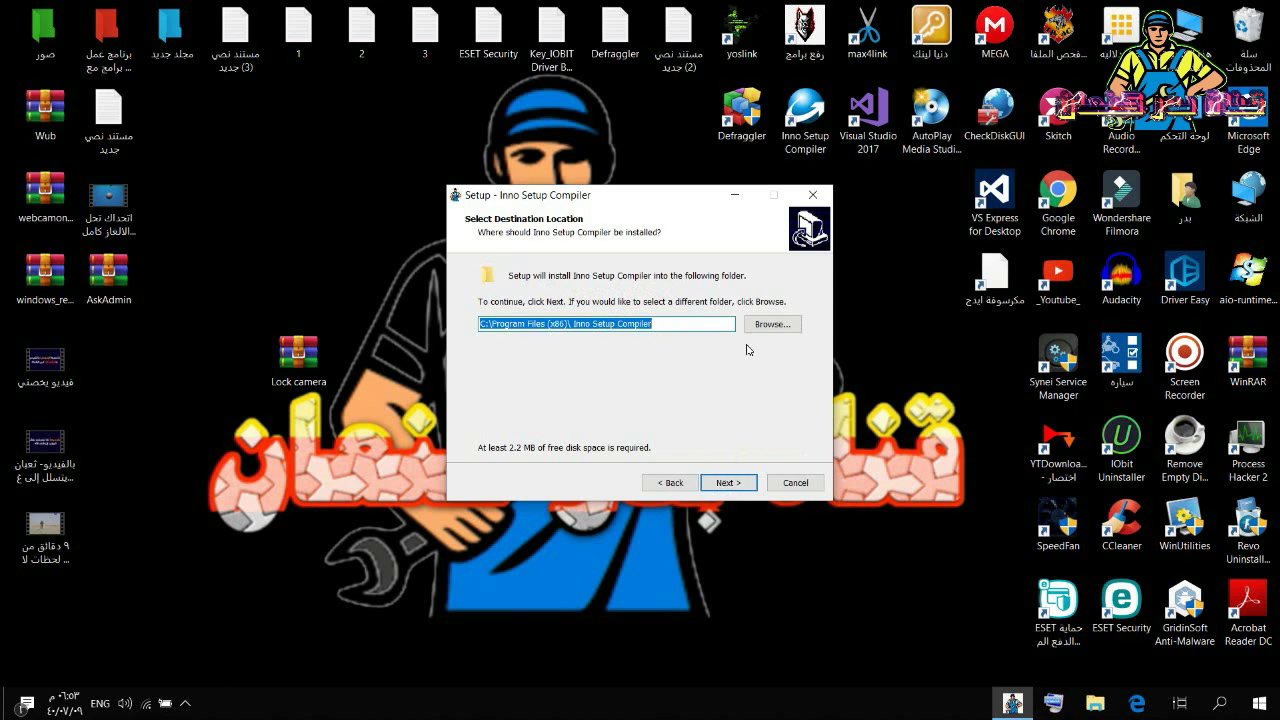
Step: Set the installation destination to folder 1 on drive D, as D:\1\Inno Setup Compiler
click(771, 325)
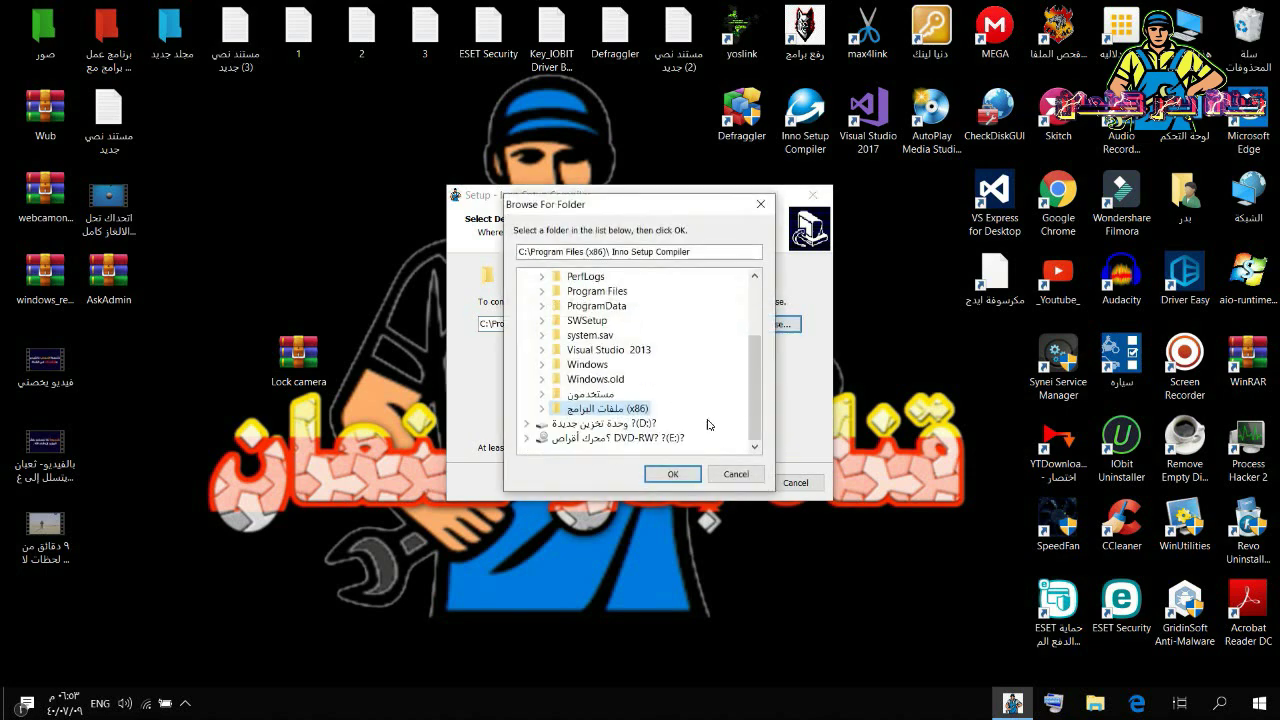
click(528, 427)
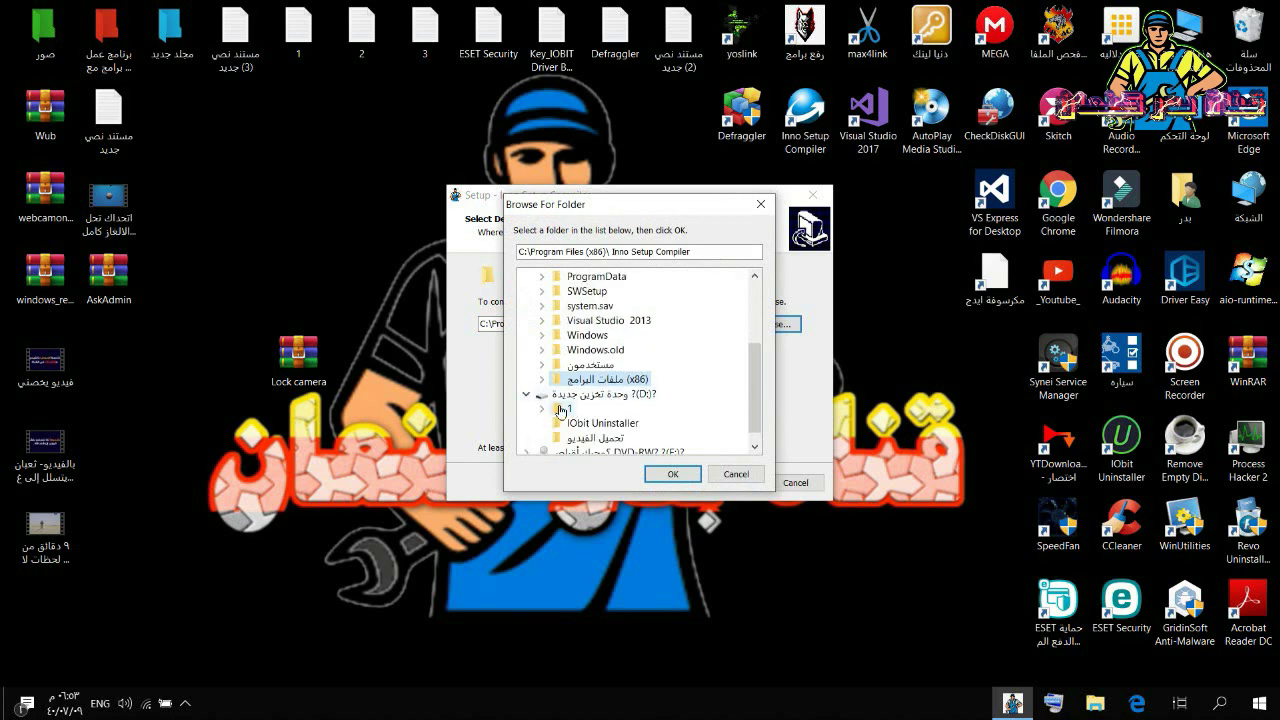
click(558, 410)
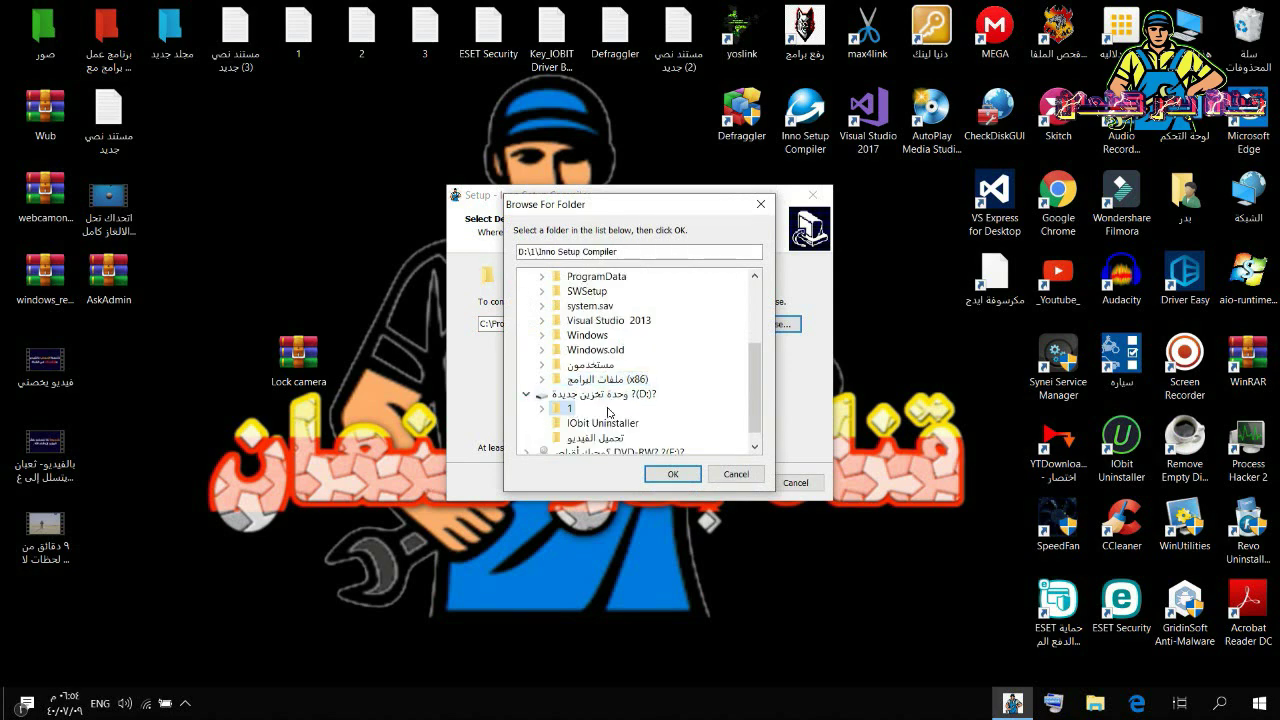
click(672, 474)
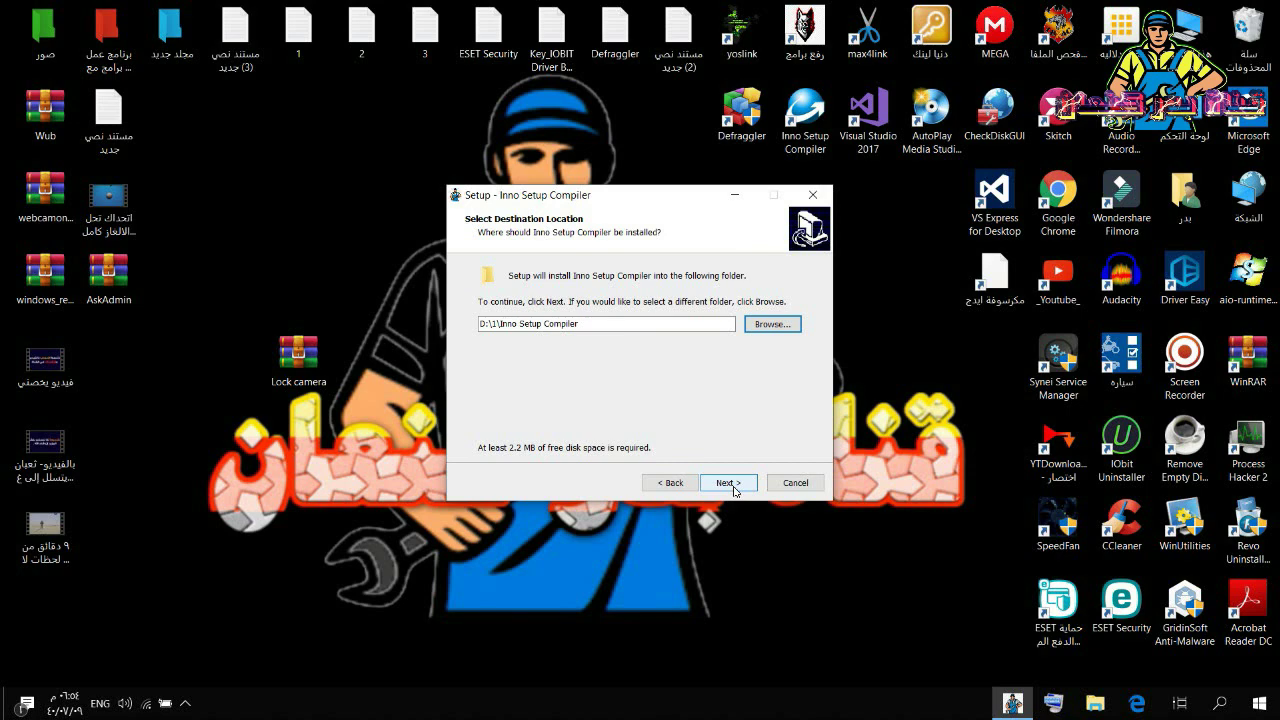
click(732, 484)
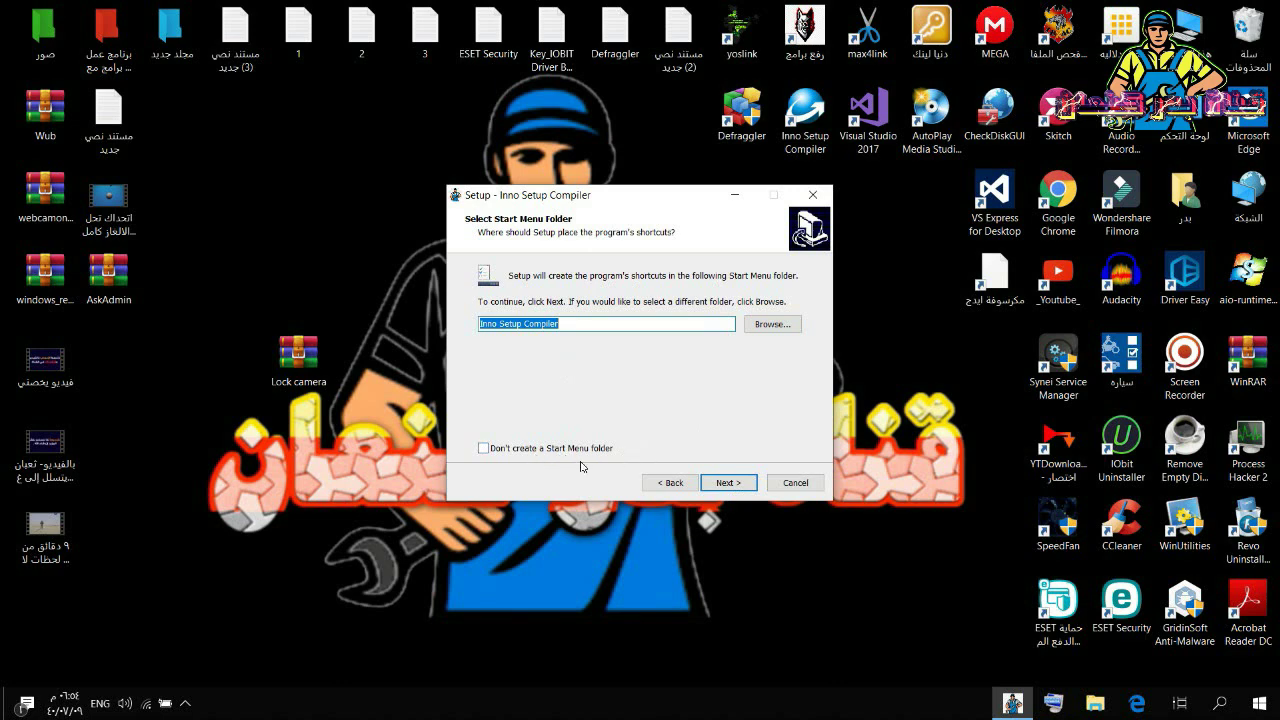
Step: Keep the proposed Start Menu folder, add a desktop icon, and run the installation
click(732, 484)
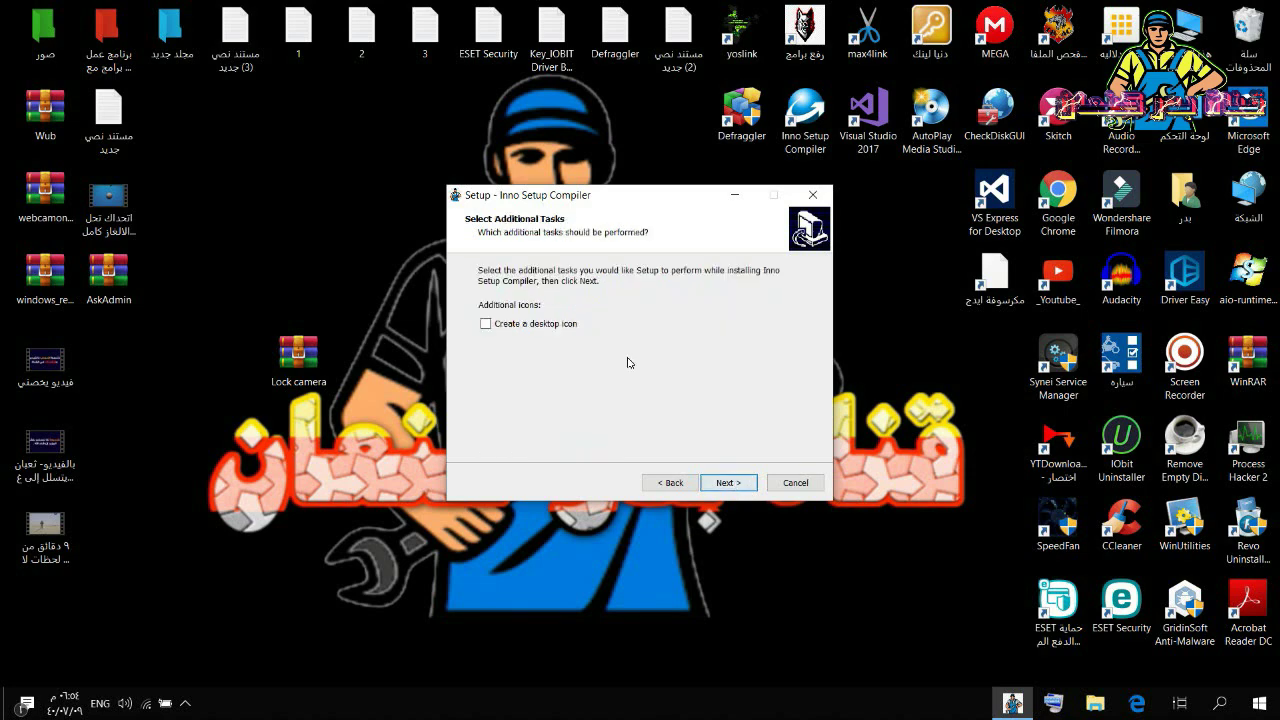
click(486, 324)
click(729, 484)
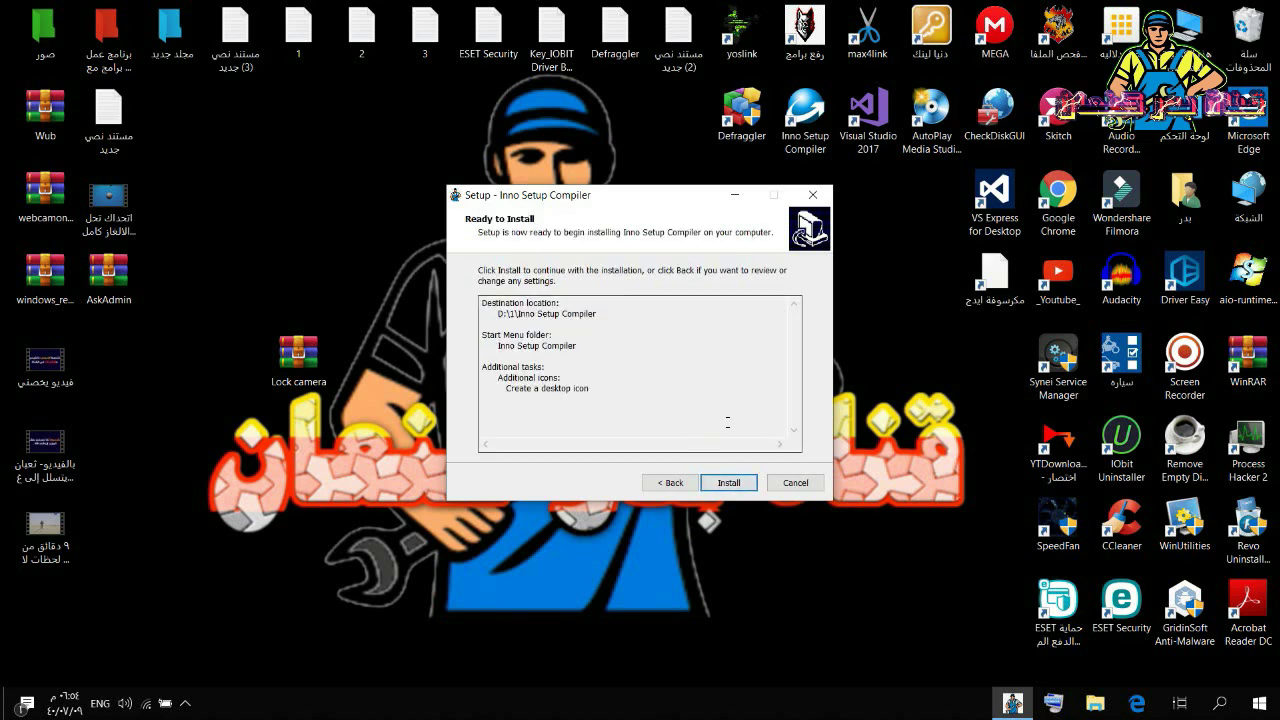
click(729, 483)
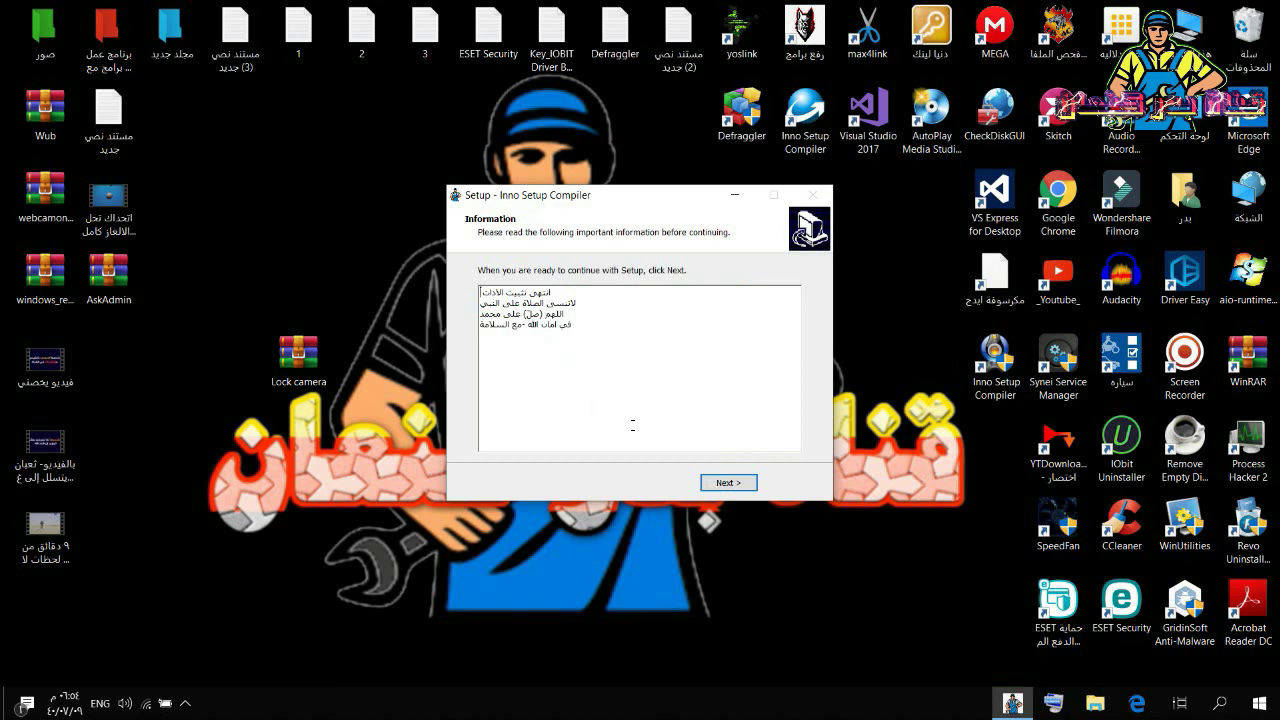
Step: Finish the setup wizard without launching Inno Setup Compiler
click(728, 484)
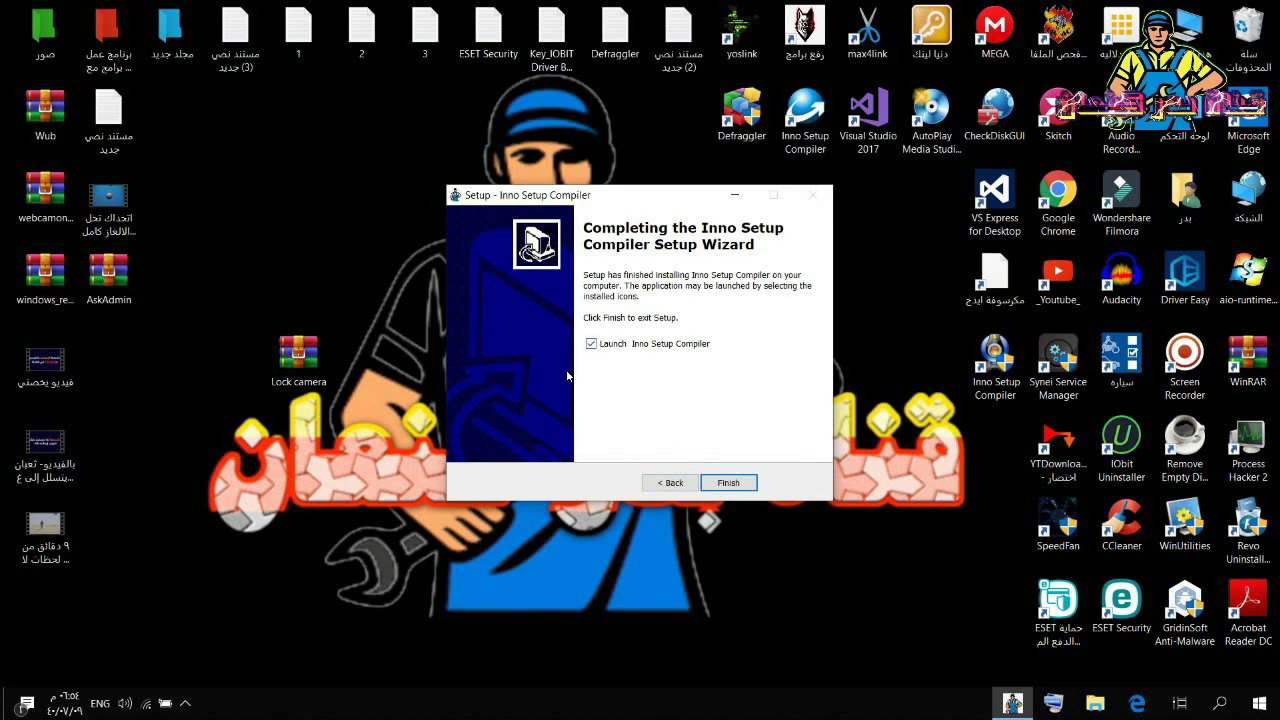
click(591, 344)
click(731, 483)
Step: Refresh the desktop, move the new Inno Setup Compiler shortcut to an empty area, and open the program with it
right_click(845, 236)
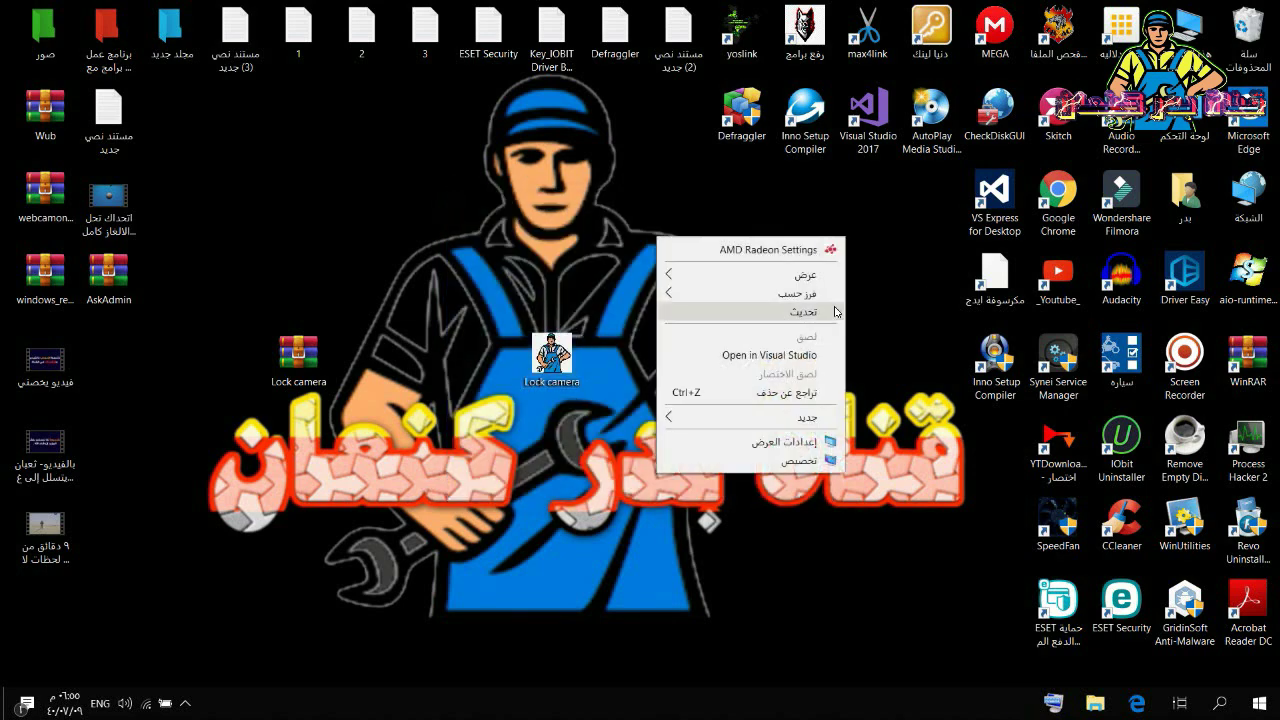
click(810, 312)
drag(996, 362, 770, 255)
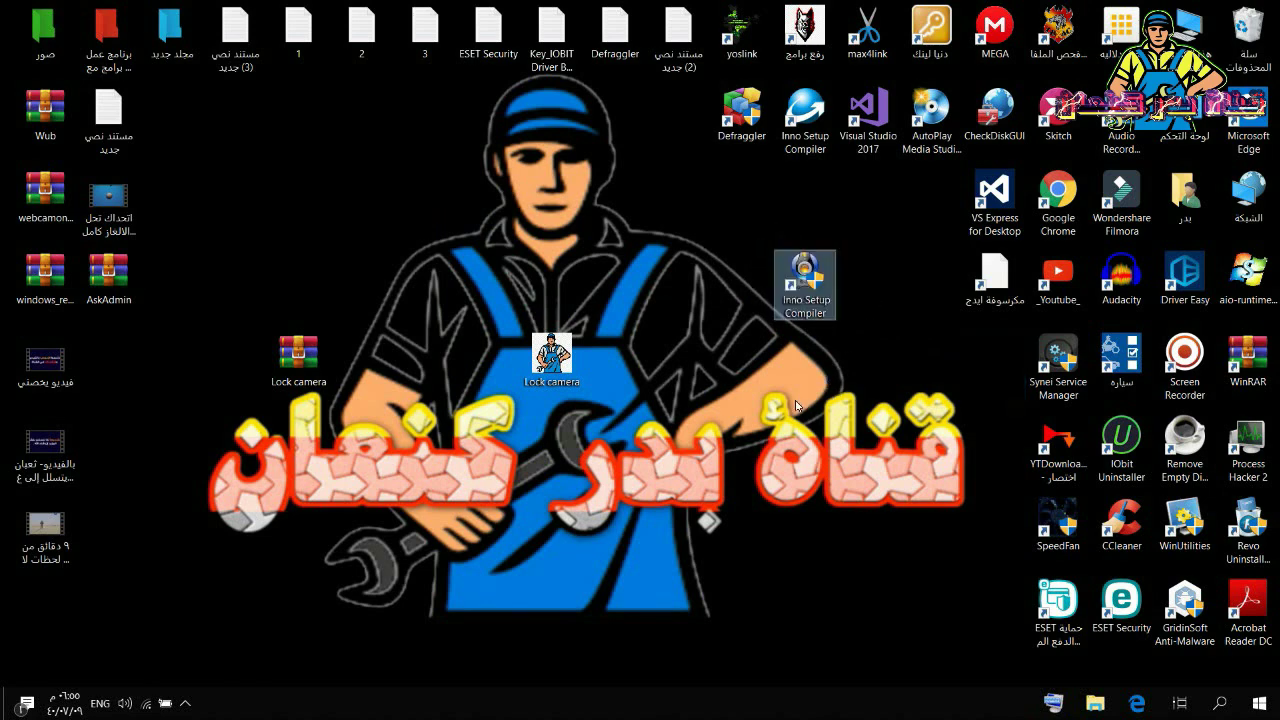
double_click(800, 278)
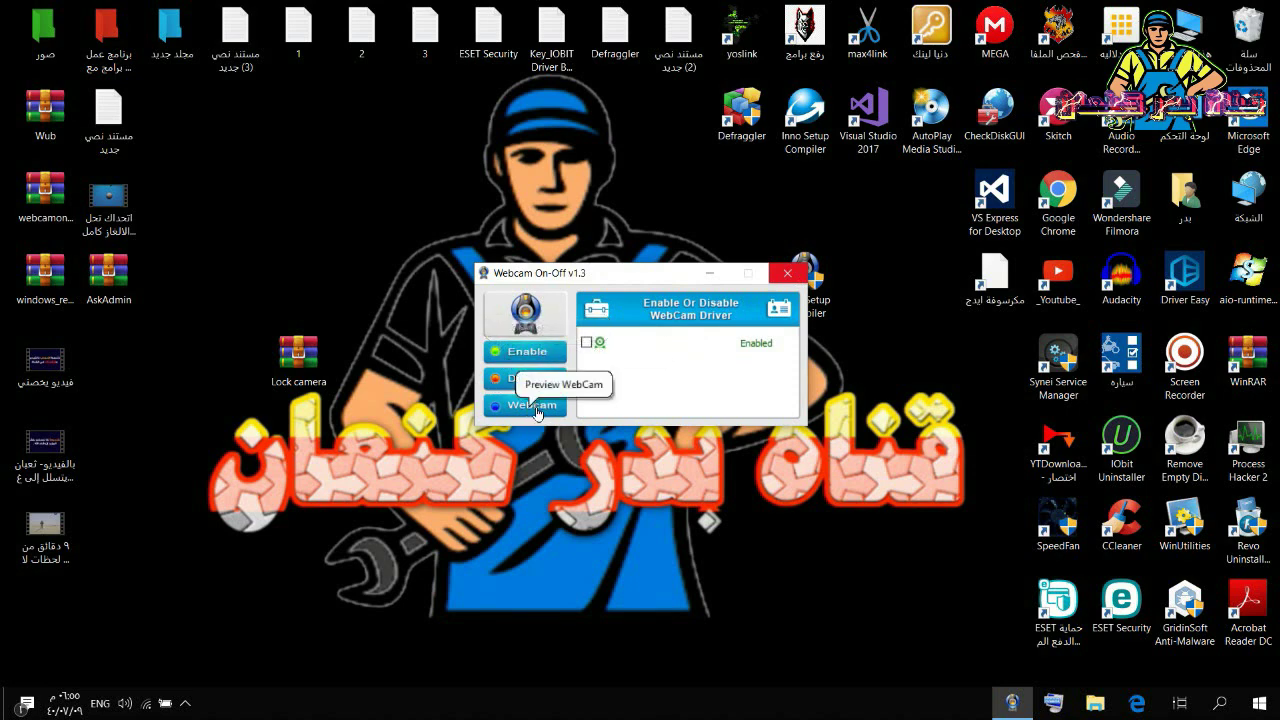
Step: Test the webcam switching by disabling and re-enabling the USB Video Device several times, leaving it enabled
click(525, 353)
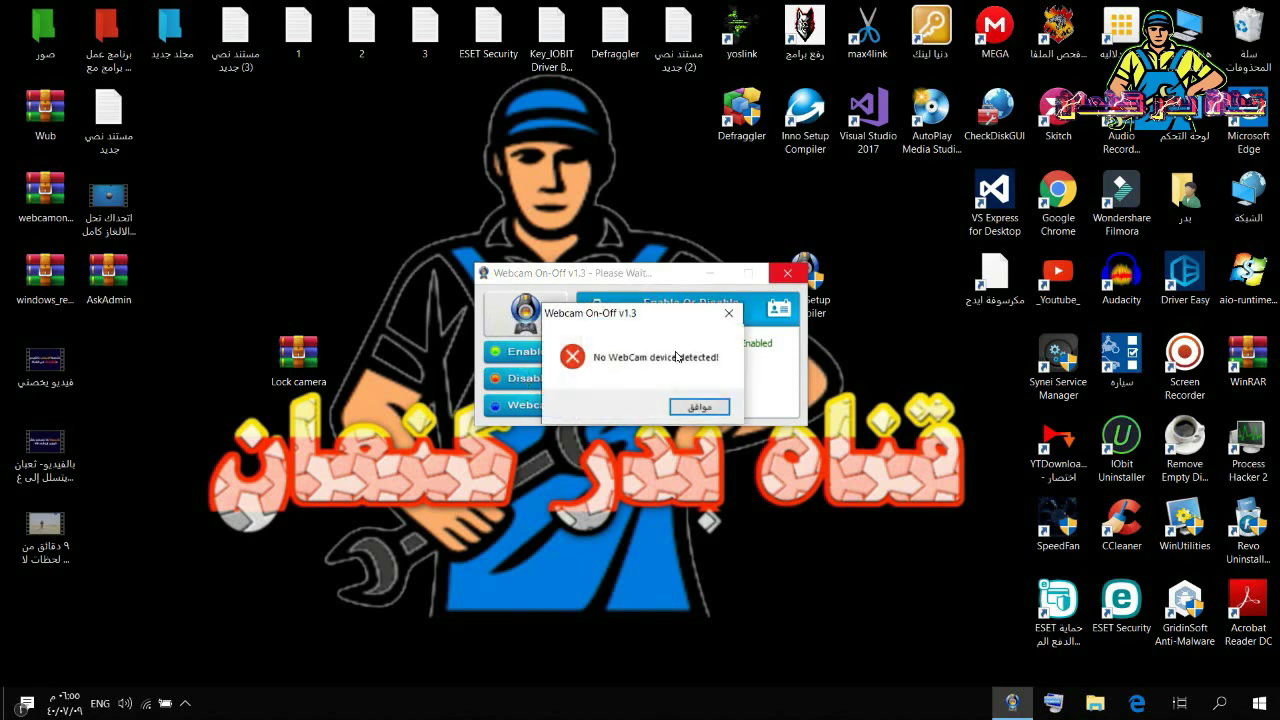
click(698, 408)
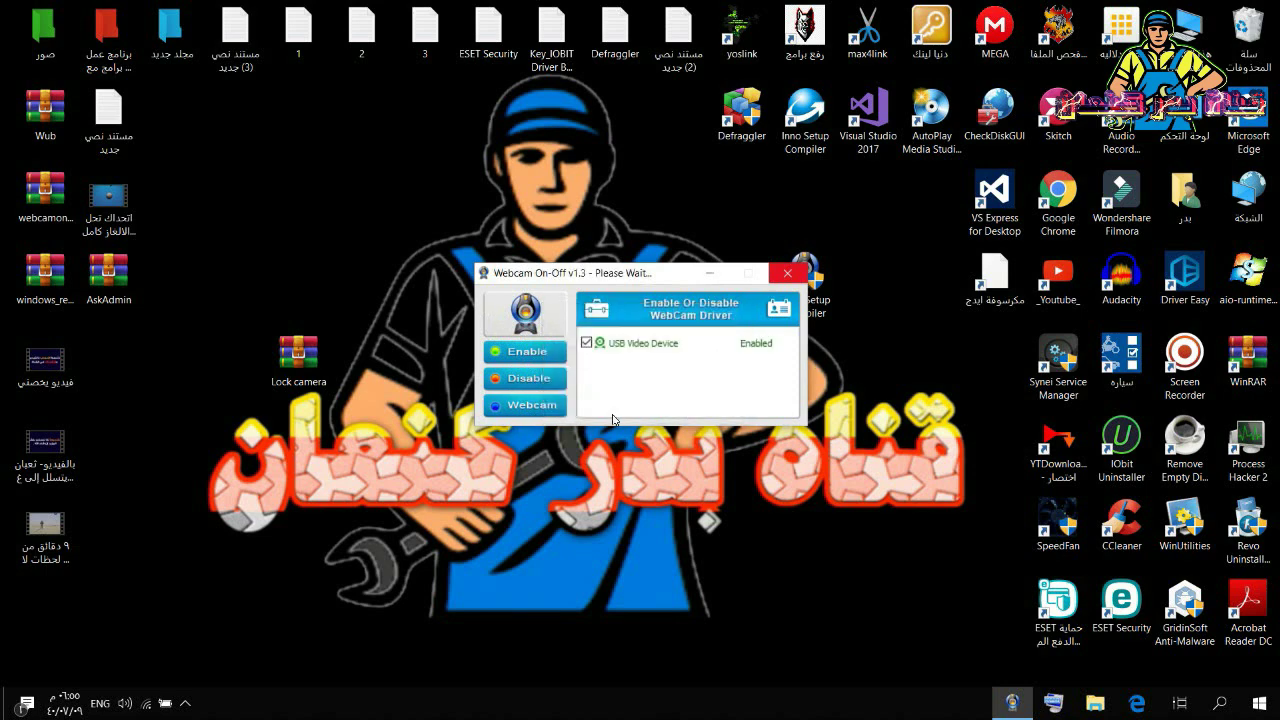
click(537, 379)
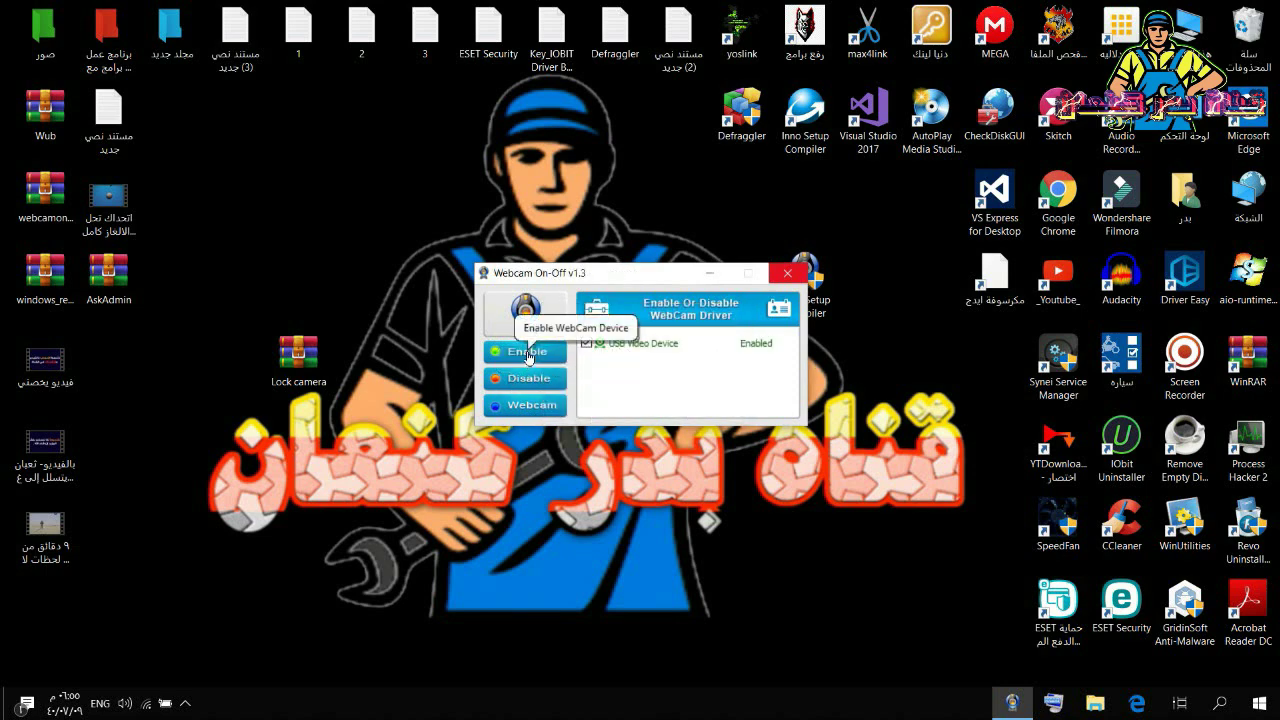
click(527, 353)
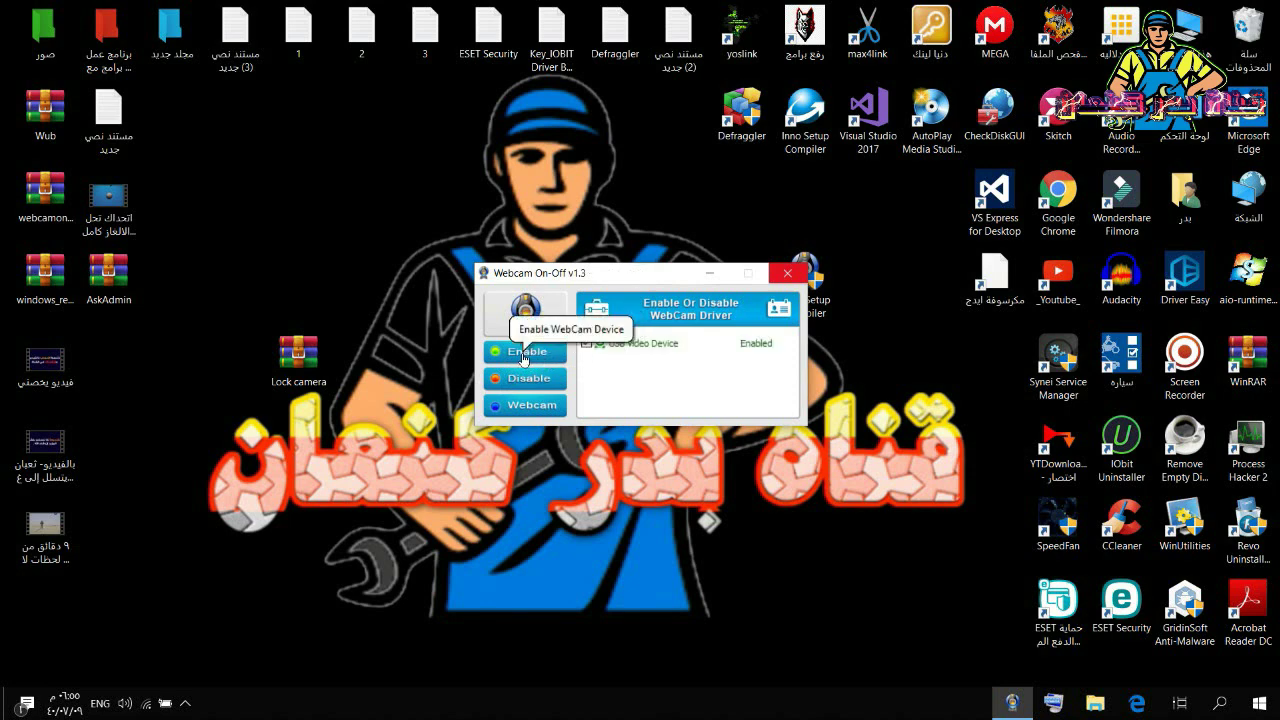
click(537, 382)
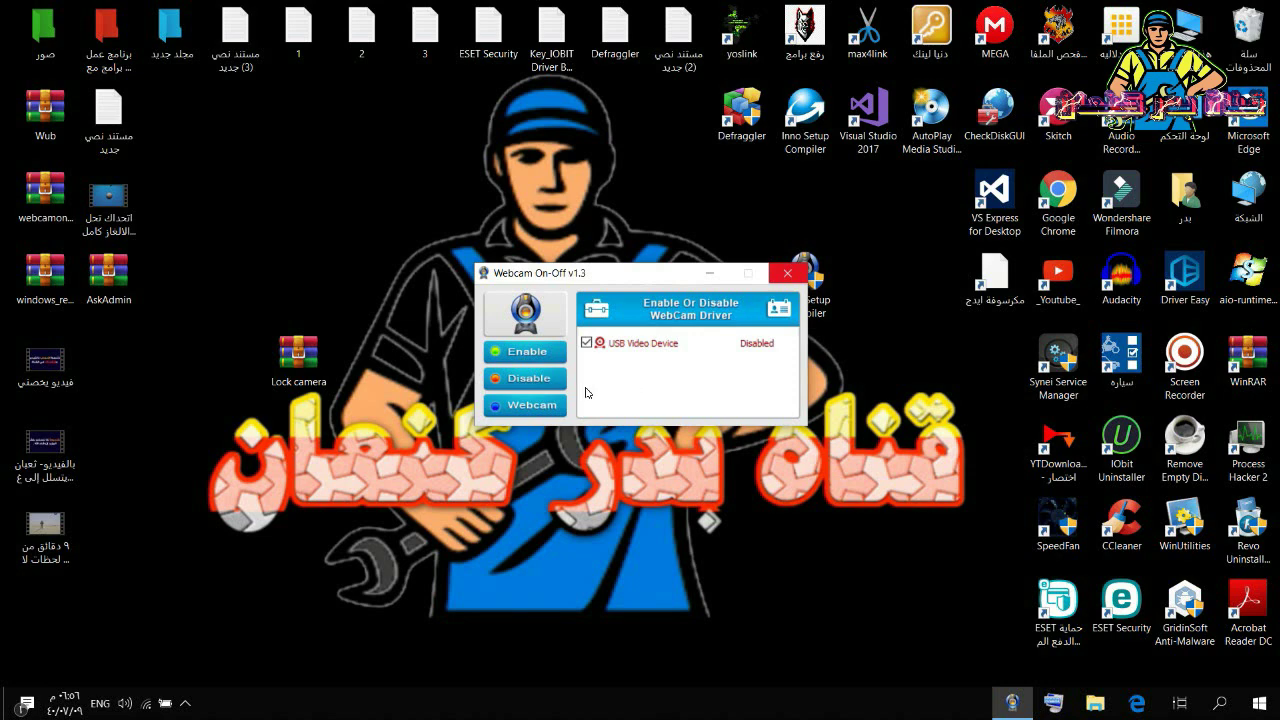
click(526, 352)
click(518, 386)
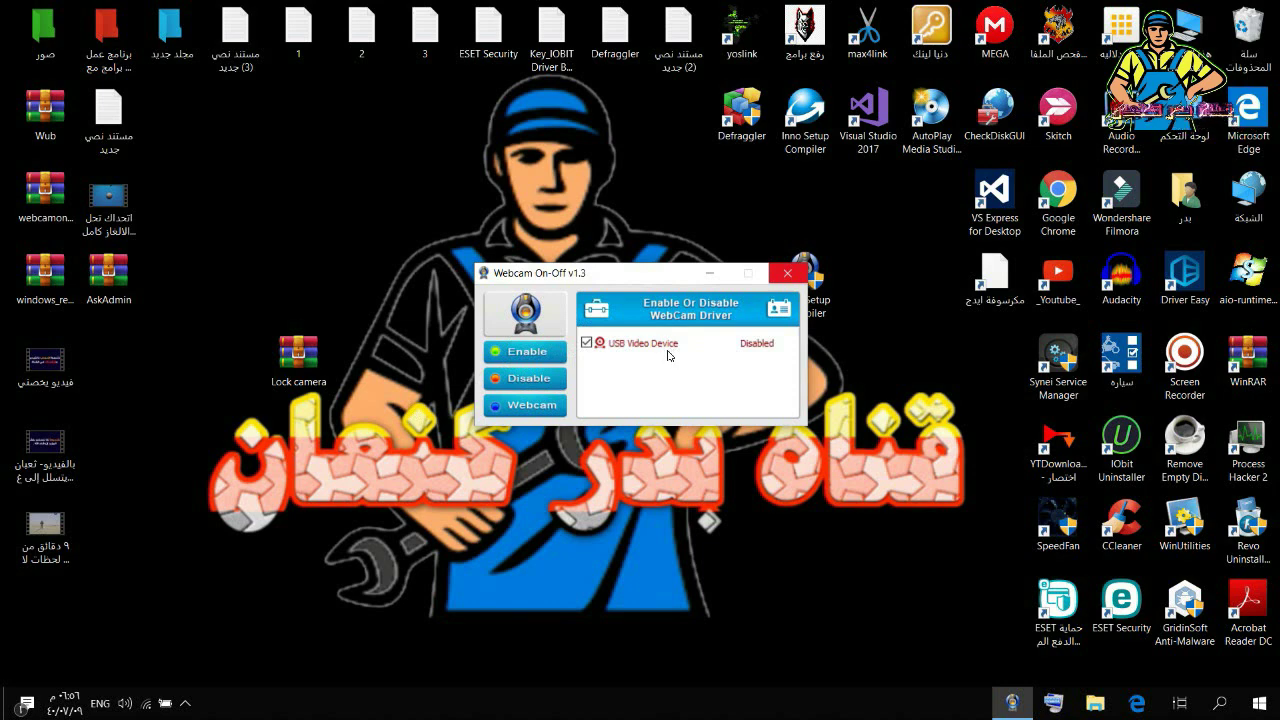
click(518, 354)
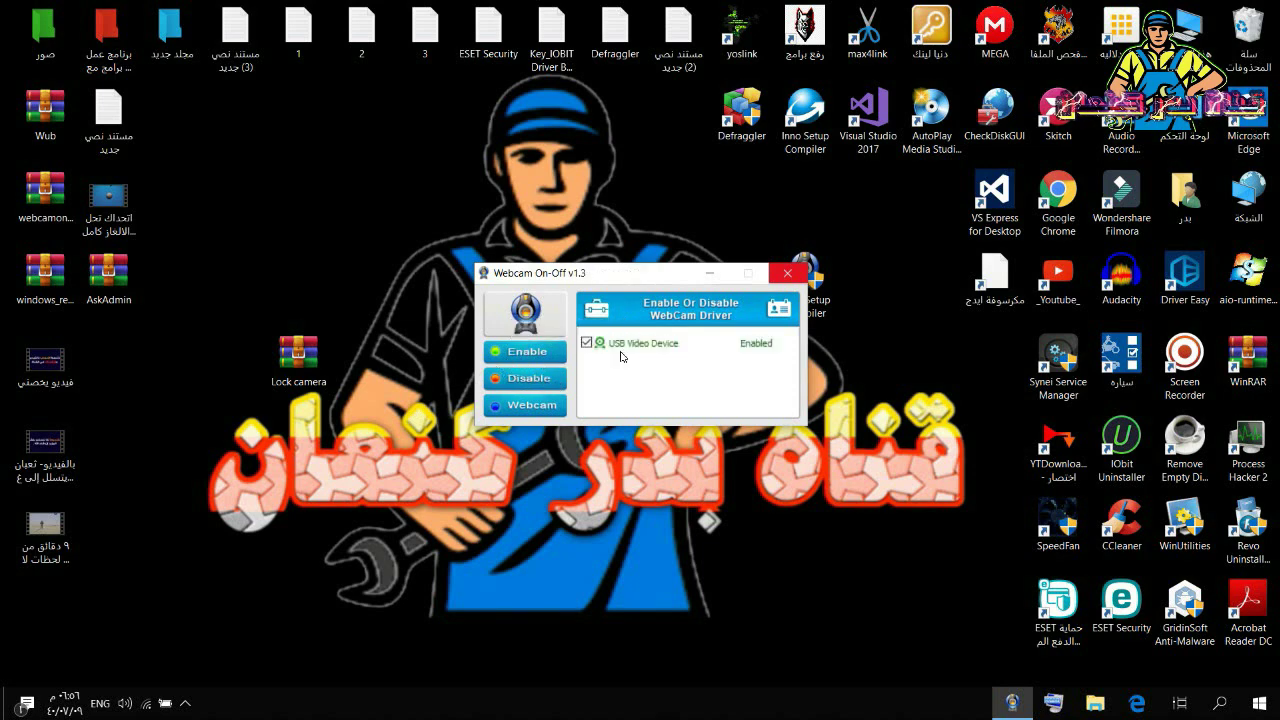
Step: Open the webcam preview and allow Webcam On-Off to access the camera in the ESET prompt, remembering the choice for this application
click(520, 405)
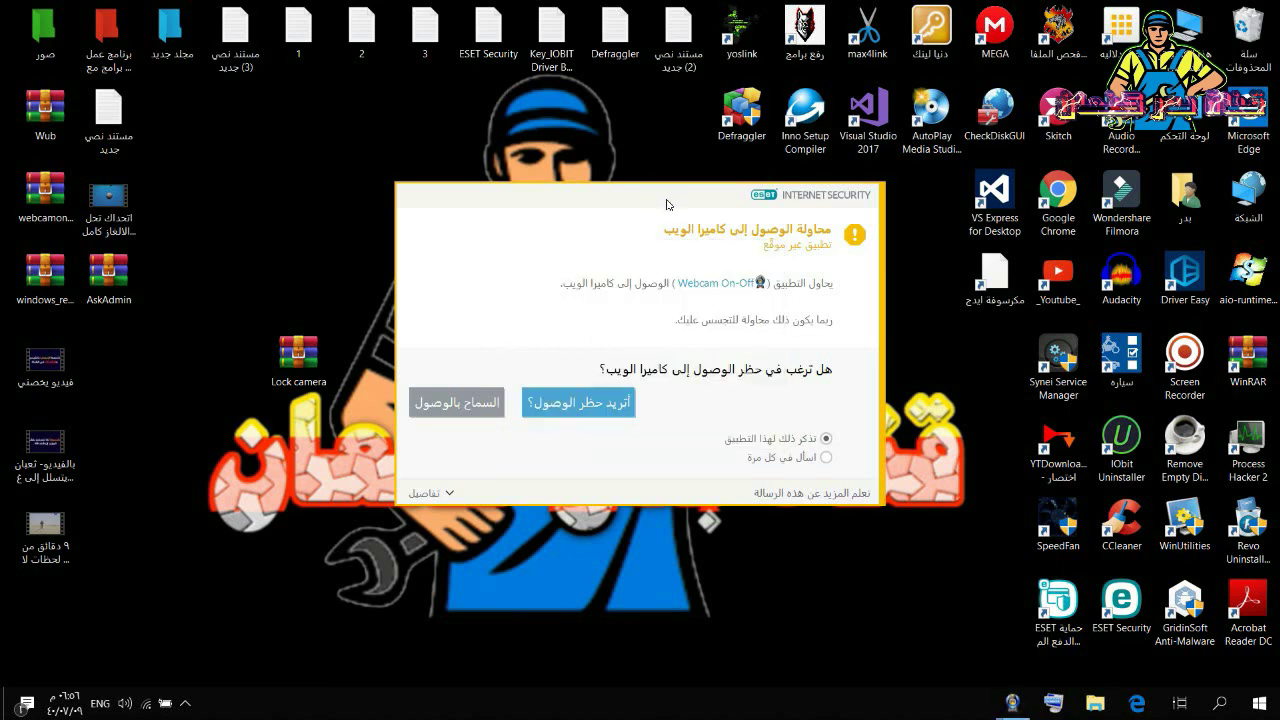
drag(671, 201, 569, 211)
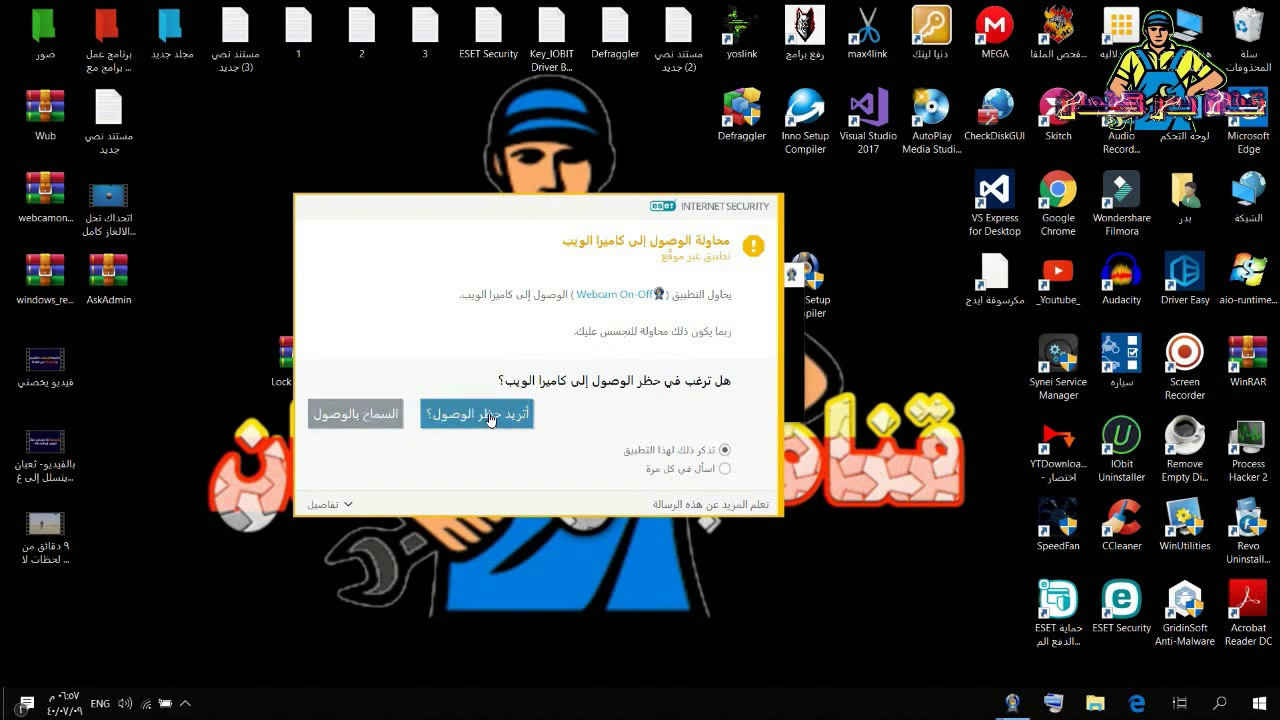
click(354, 418)
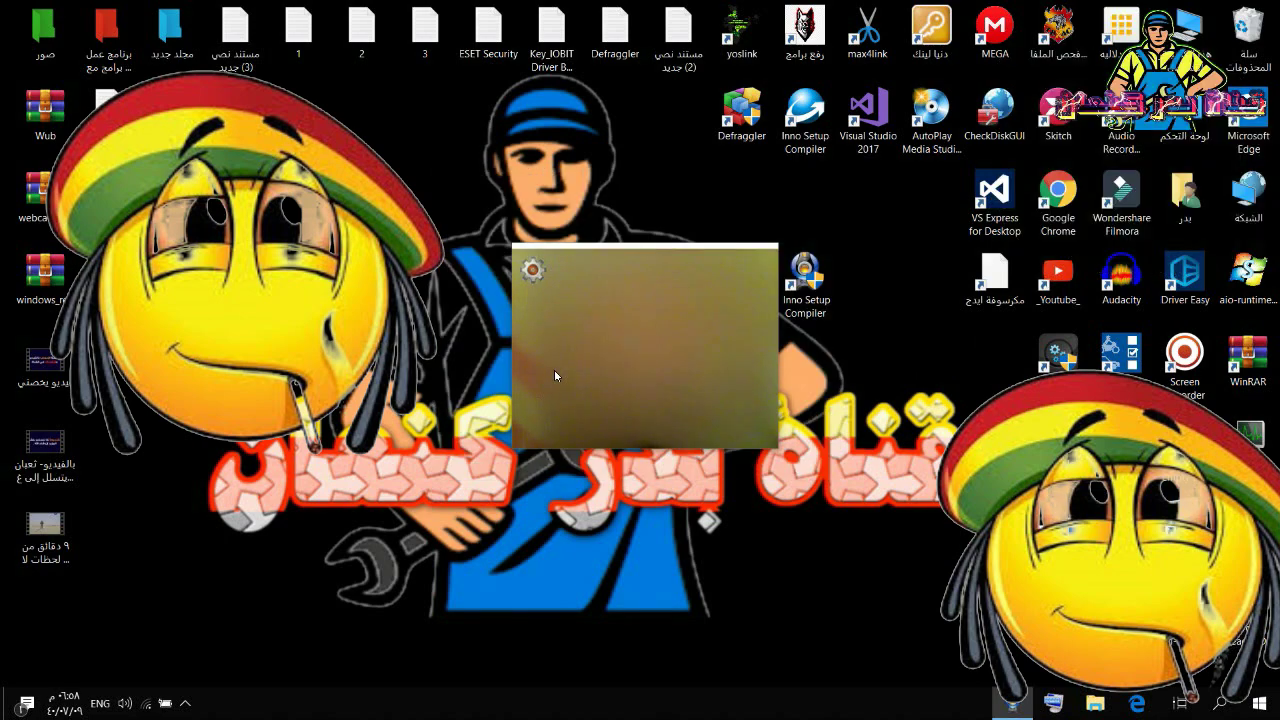
Step: Look over the preview's options, including Screen Size, and close the webcam preview
click(532, 272)
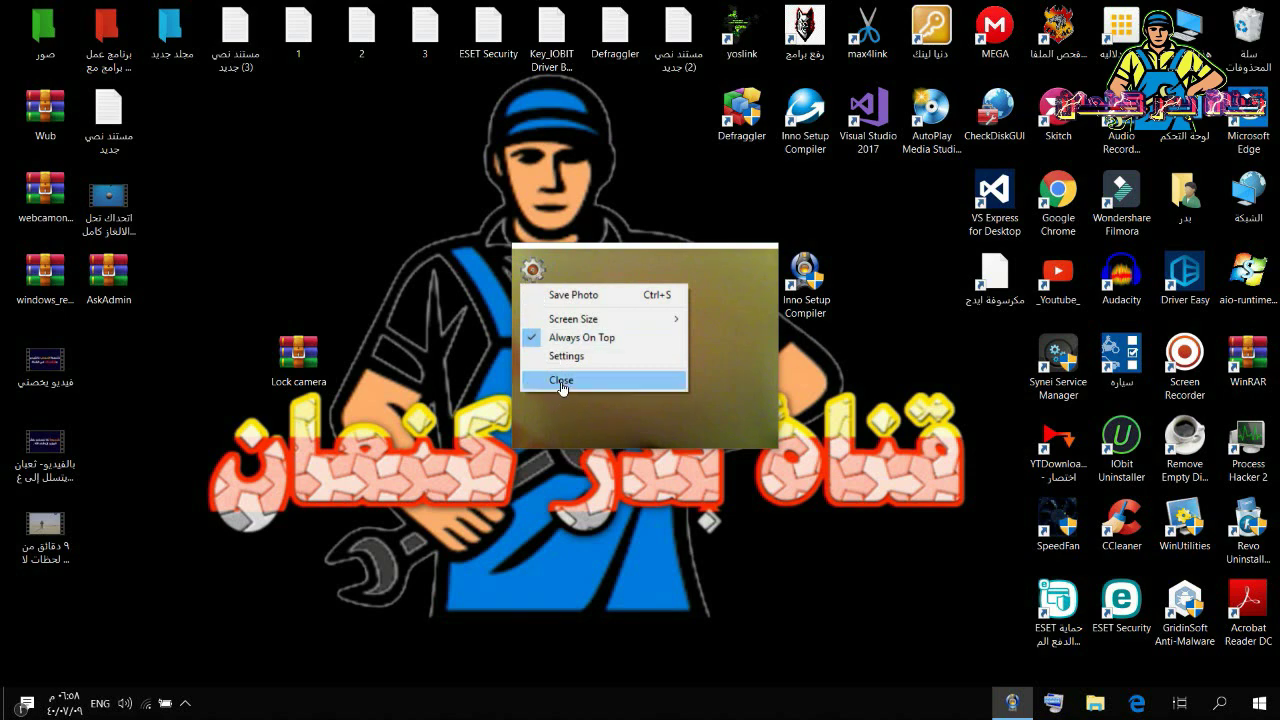
mouse_move(614, 320)
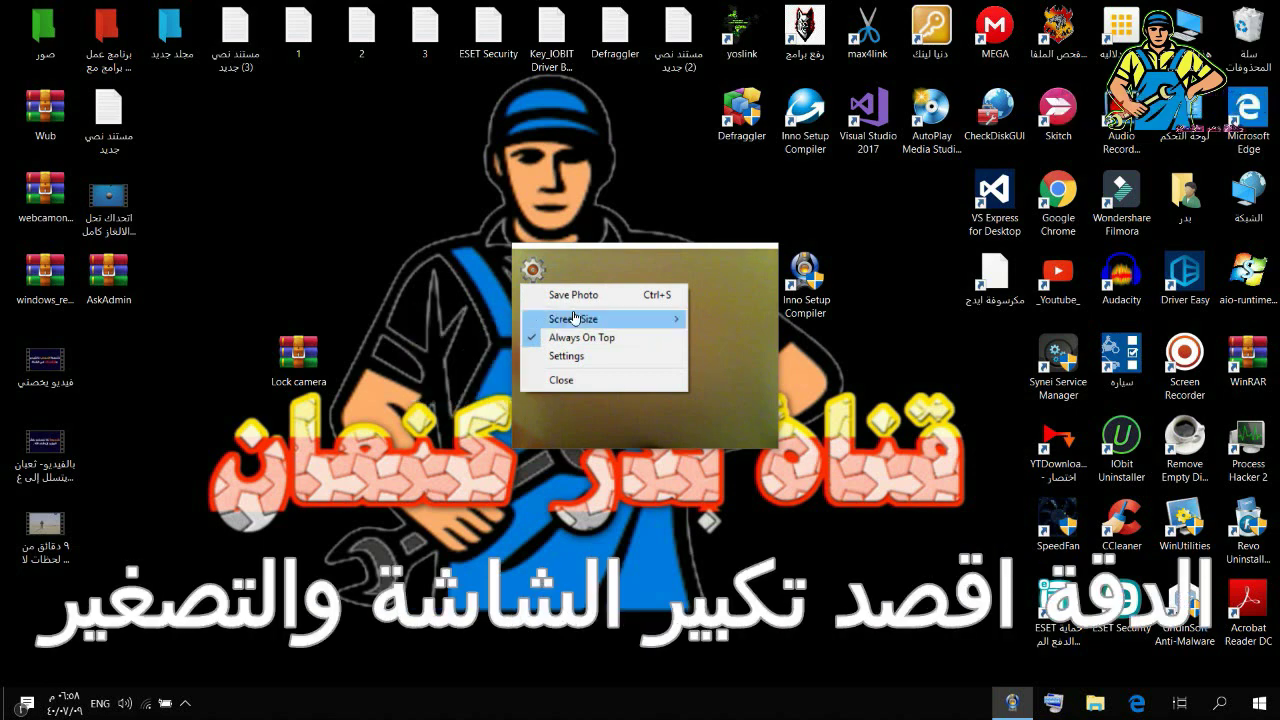
click(561, 381)
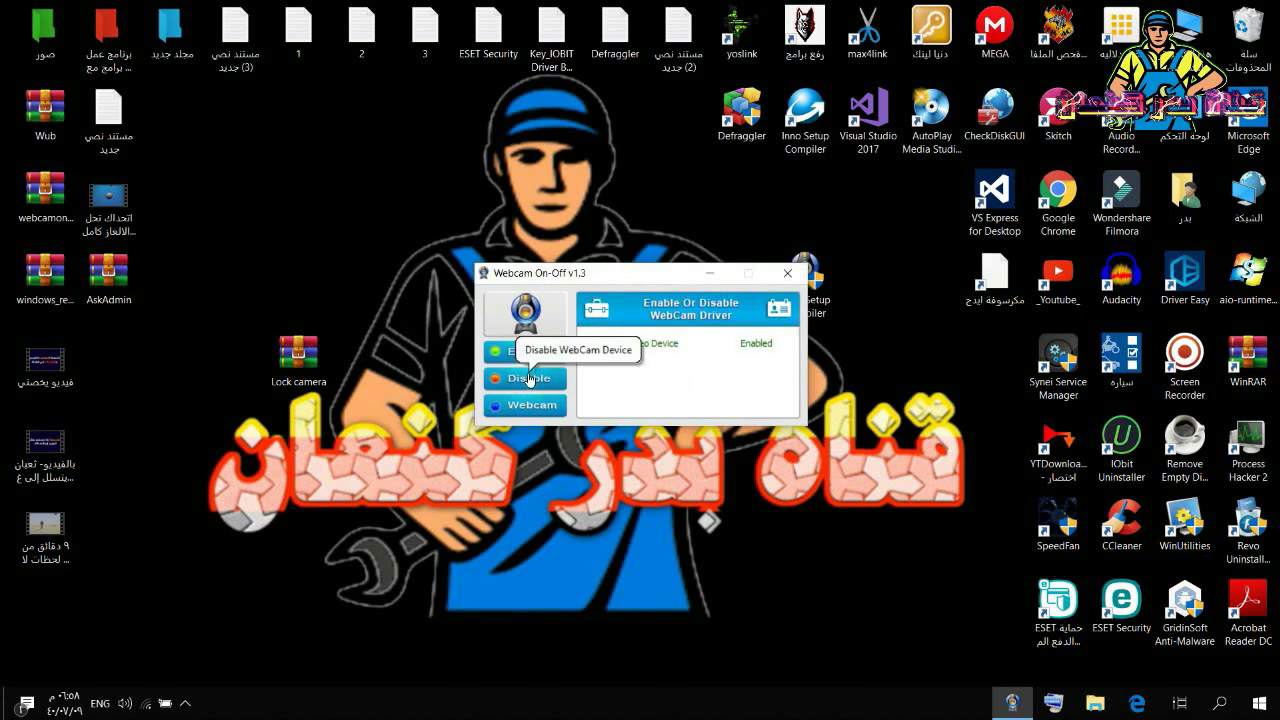
Step: Disable the USB Video Device, try to open the webcam preview, and dismiss the error message
click(529, 378)
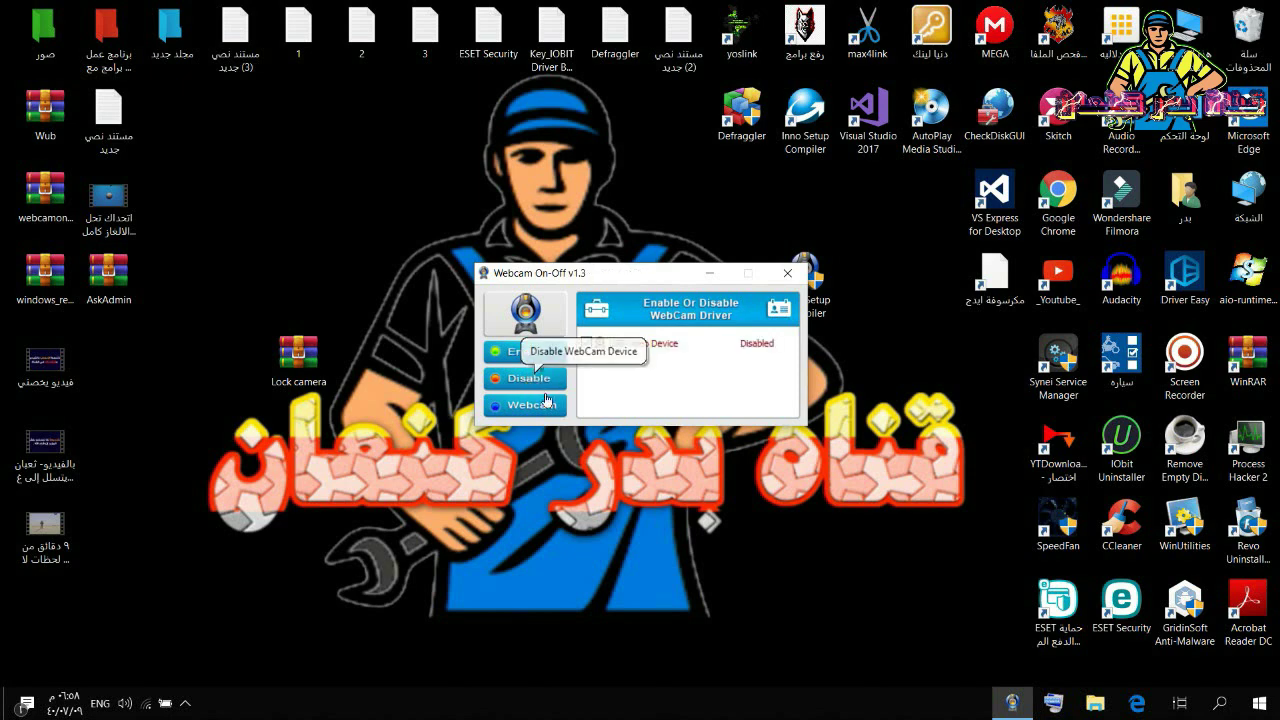
click(537, 408)
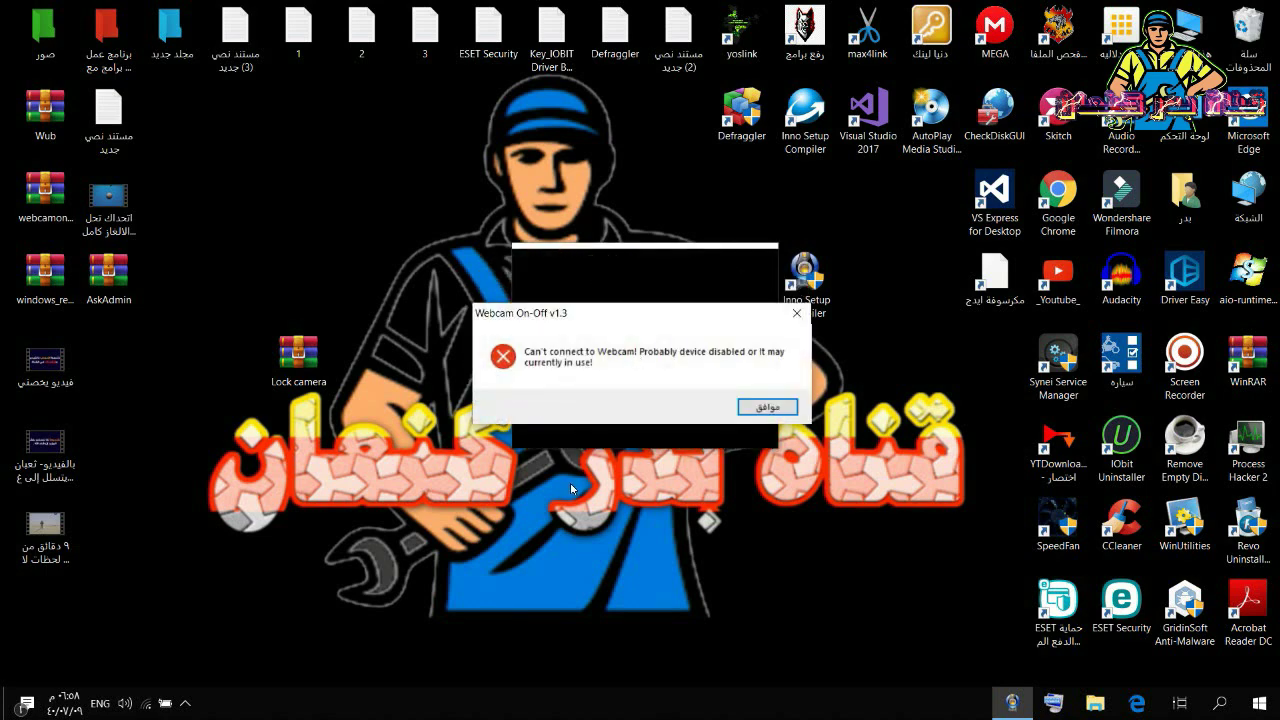
click(768, 407)
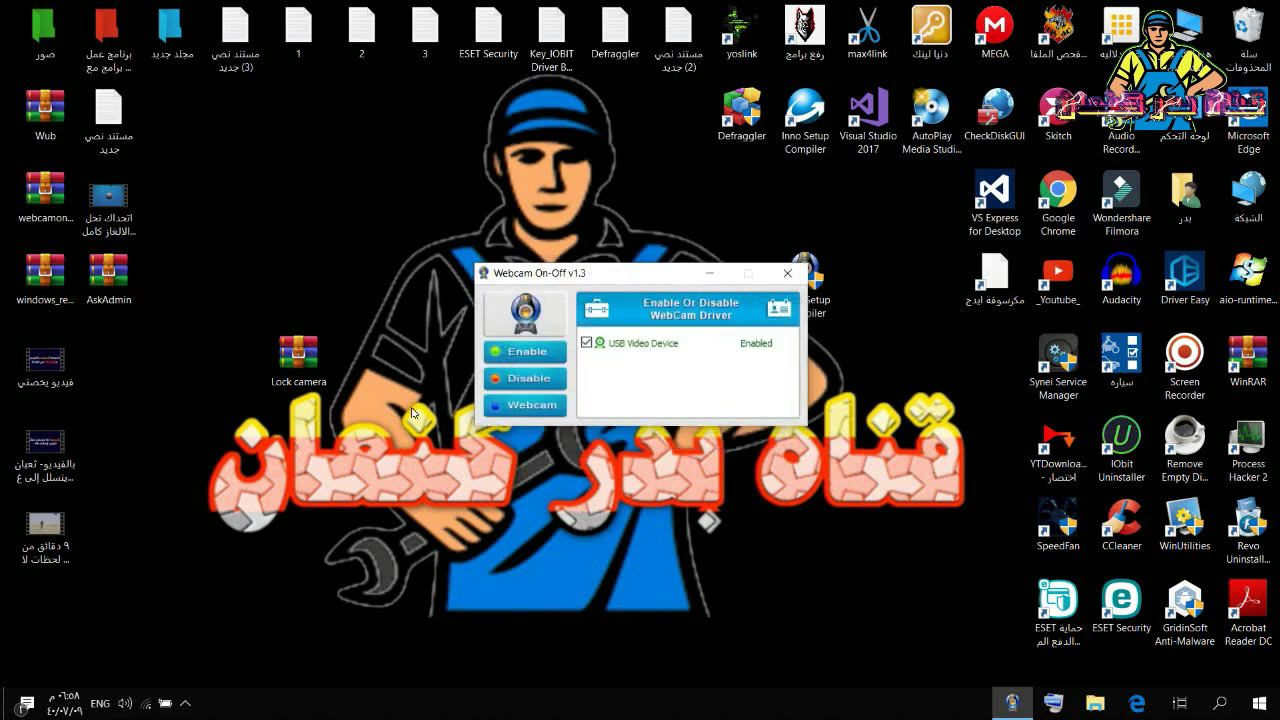
Step: Check the live webcam preview with the USB Video Device enabled, and close the preview
click(519, 405)
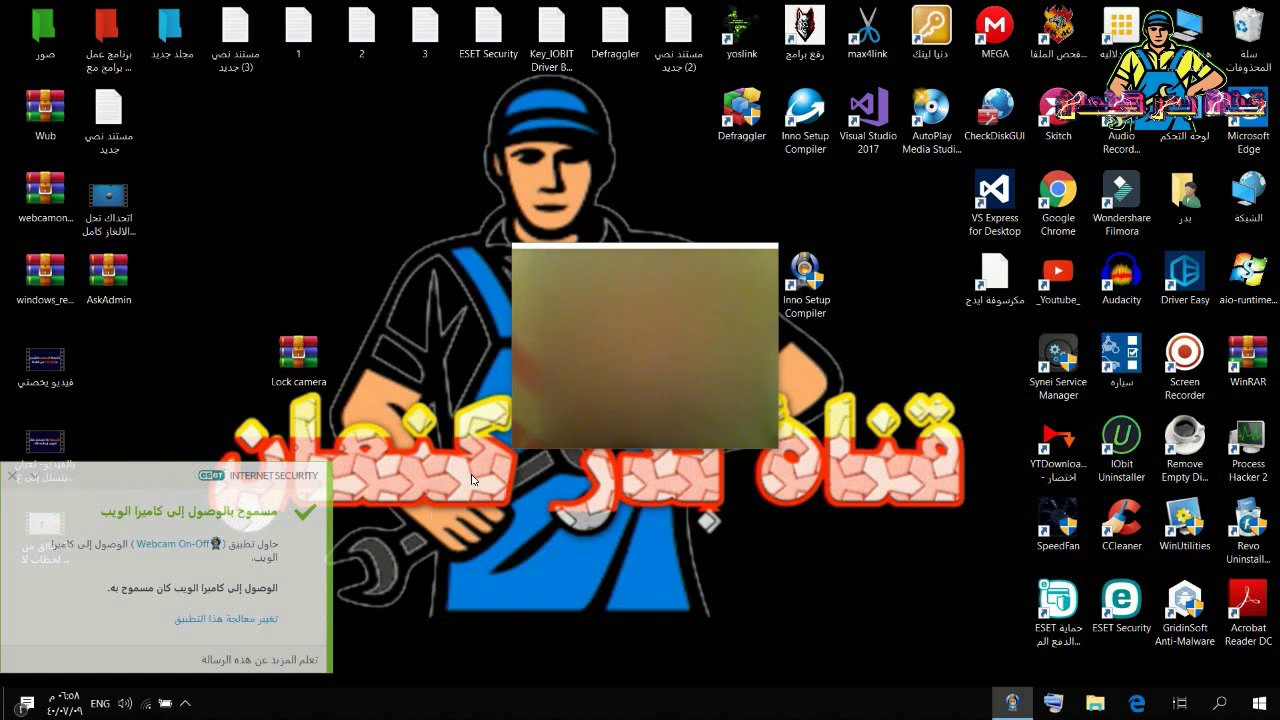
mouse_move(557, 327)
click(532, 272)
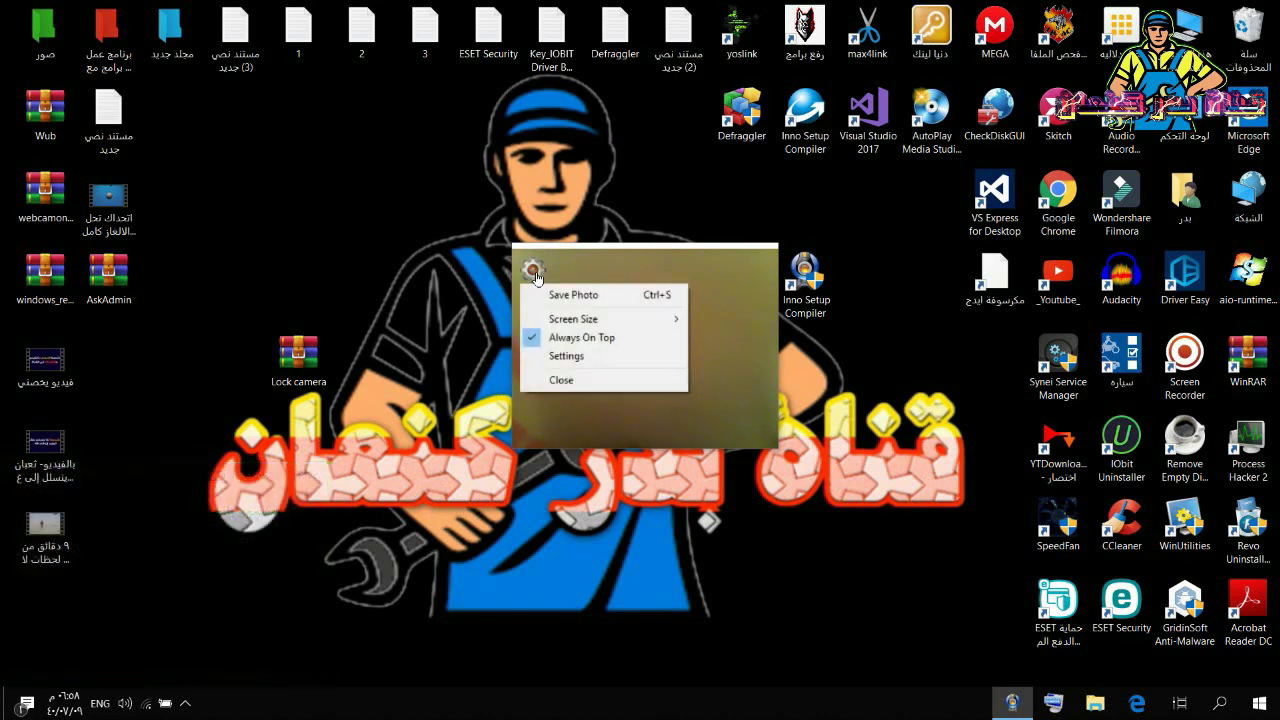
click(558, 379)
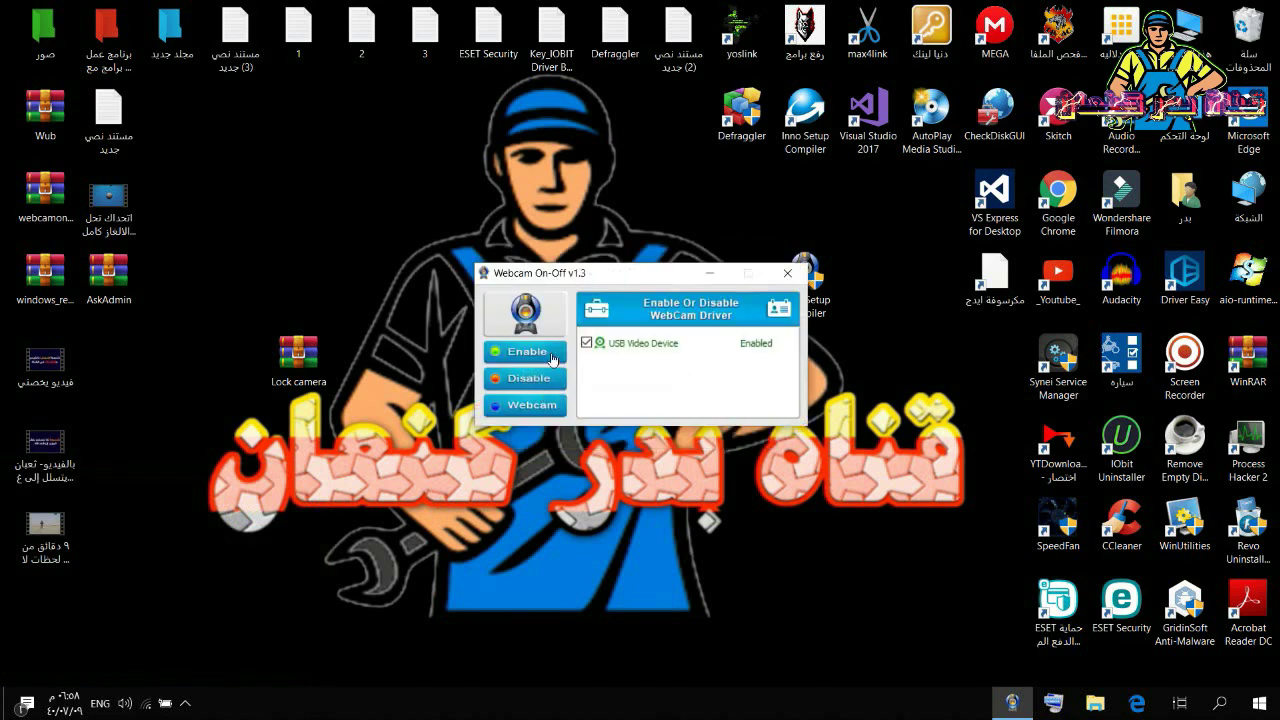
Step: Disable the USB Video Device again and test that block by trying to open the webcam preview, dismissing the error message
click(530, 380)
click(512, 405)
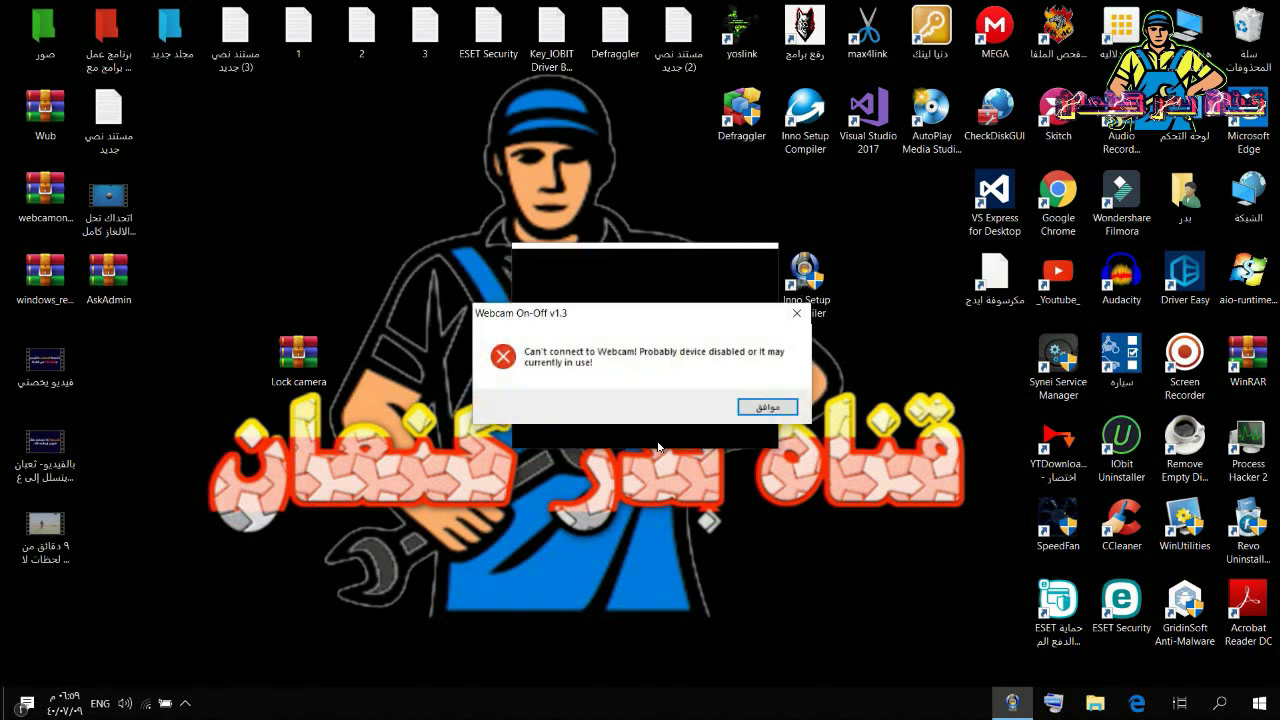
click(767, 407)
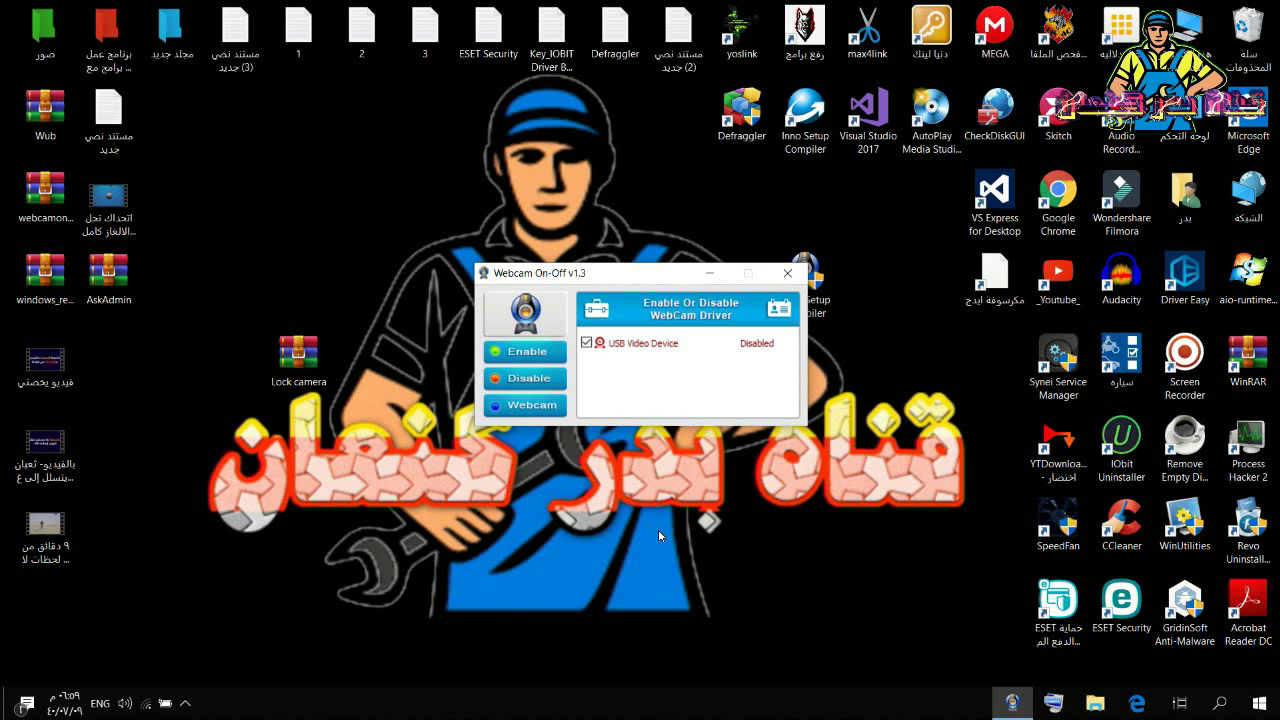
click(546, 372)
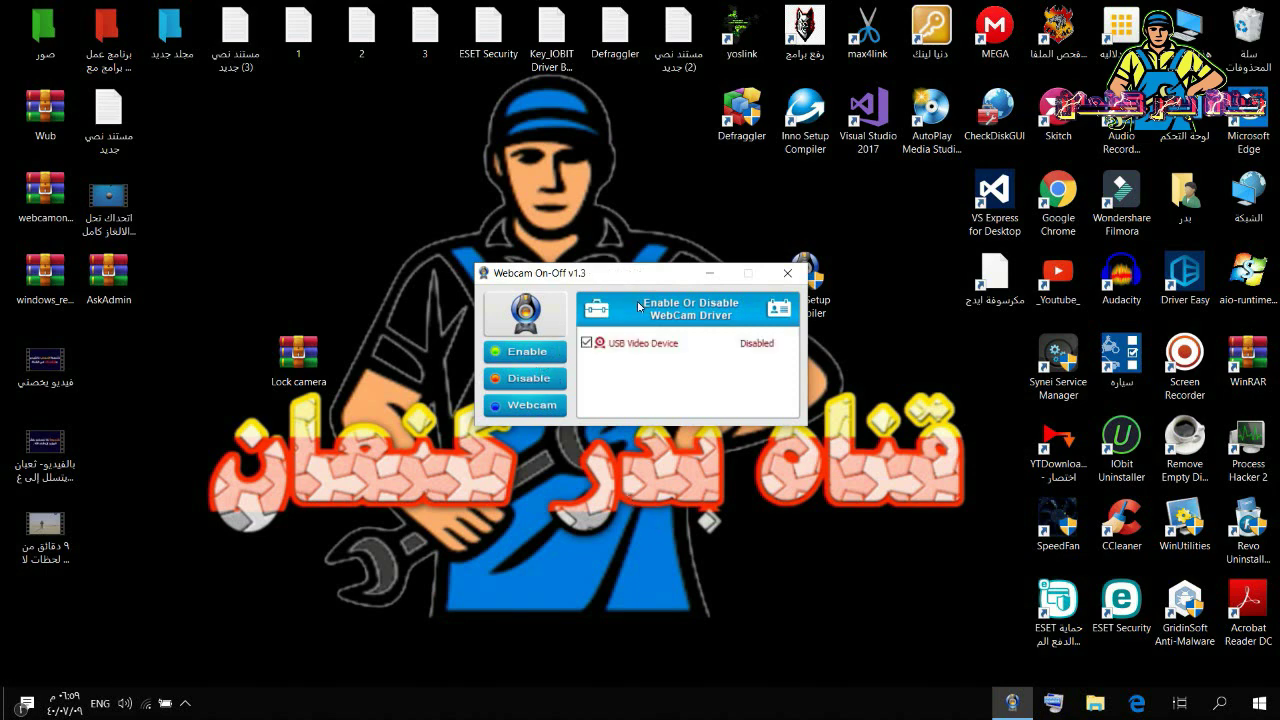
Step: Close Webcam On-Off and refresh the desktop
click(787, 276)
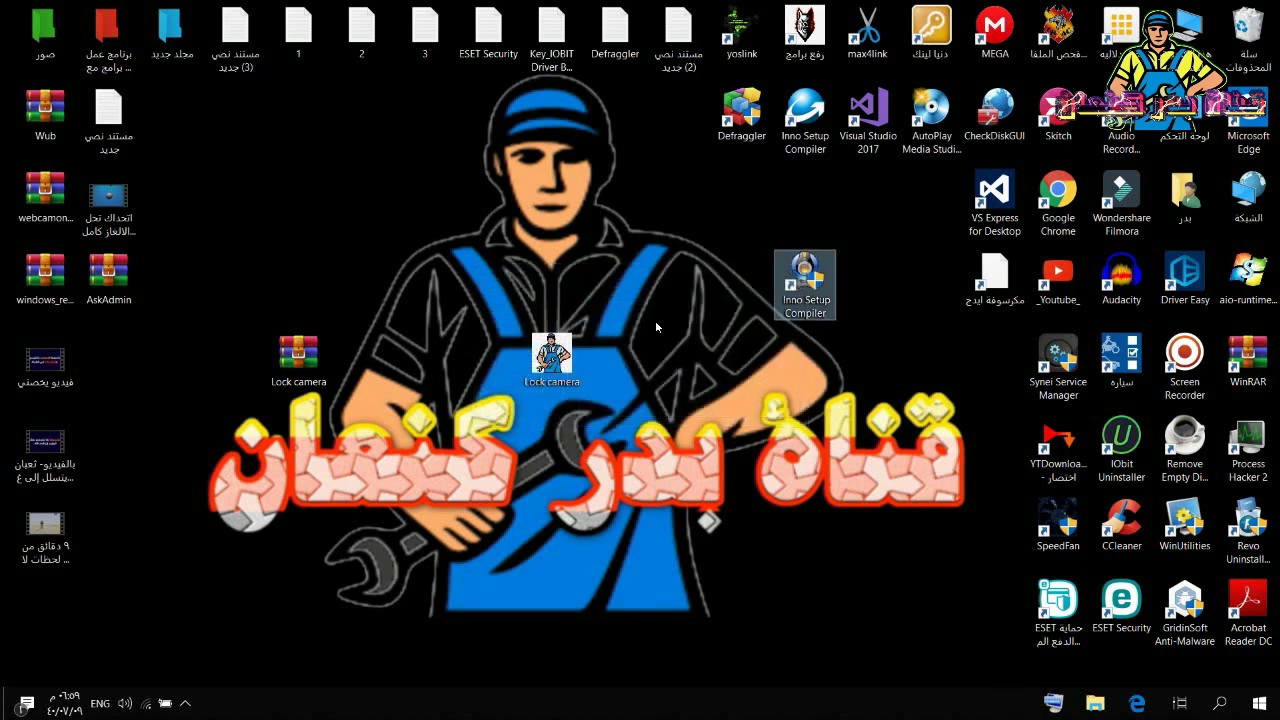
right_click(670, 306)
click(632, 381)
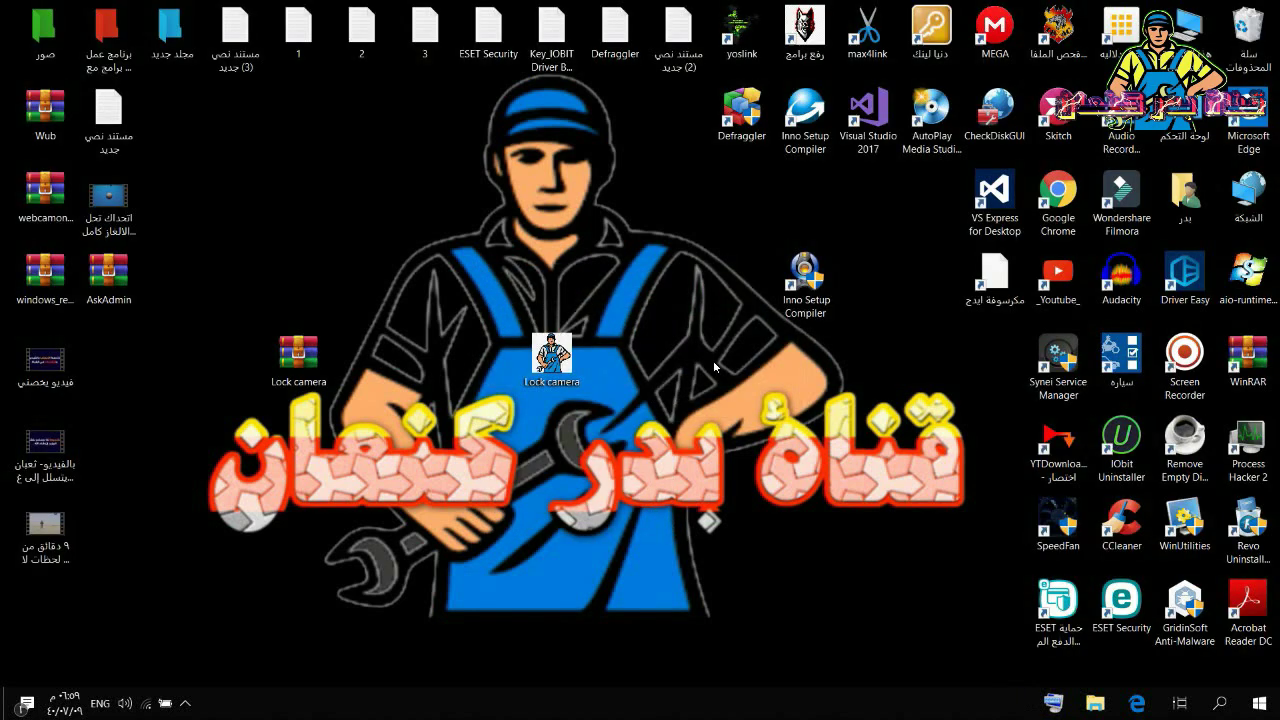